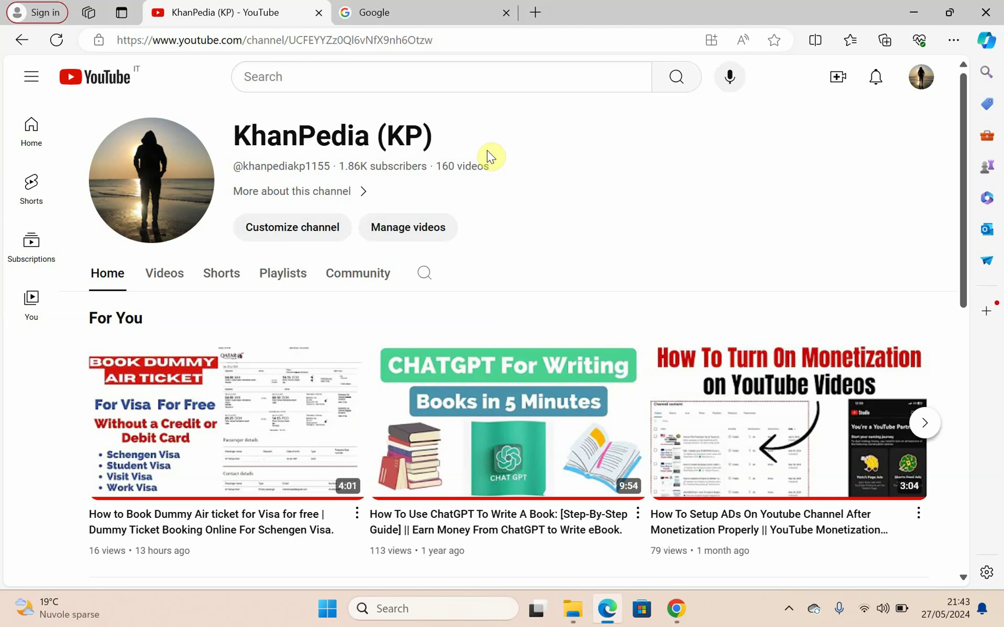
Step: Switch from the YouTube channel page to the already-open Google homepage tab
click(377, 7)
Step: Search Google for 'booking.com' and open the sponsored Booking.com result
click(367, 221)
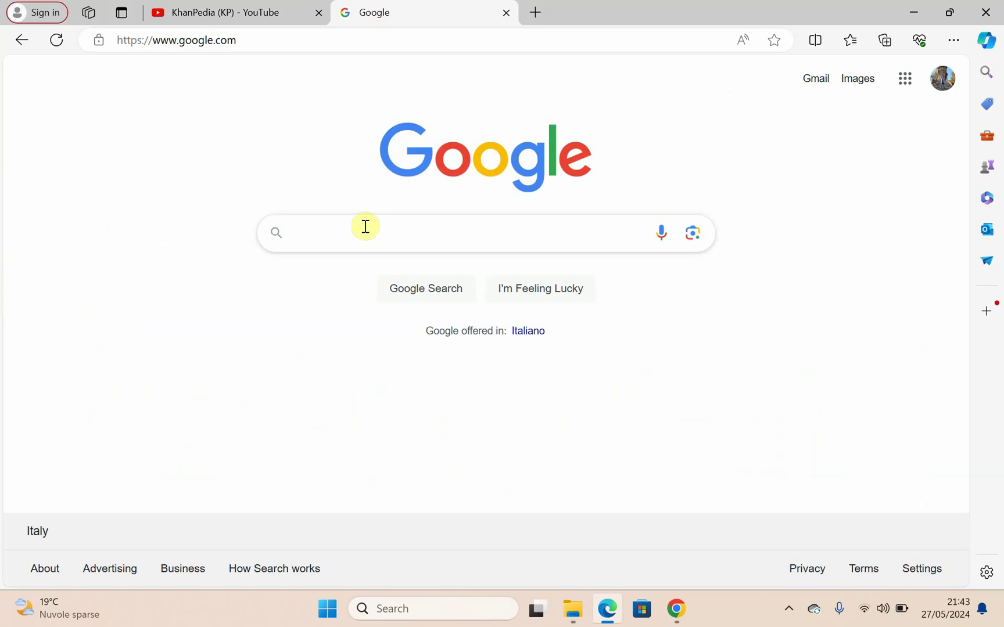
text(booki)
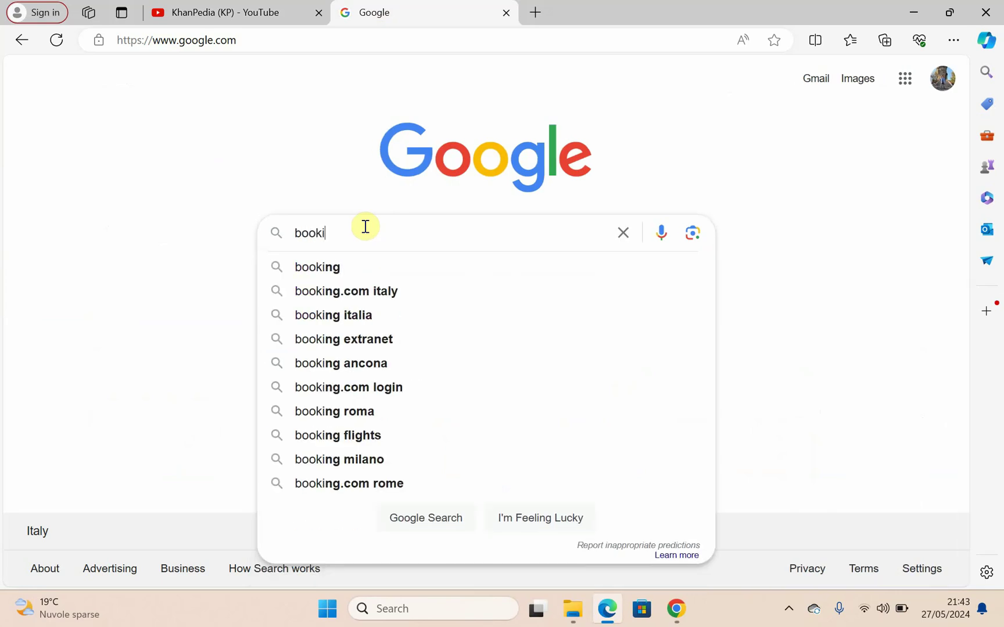
key(Down)
key(BackSpace)
key(BackSpace)
key(BackSpace)
key(BackSpace)
key(BackSpace)
key(BackSpace)
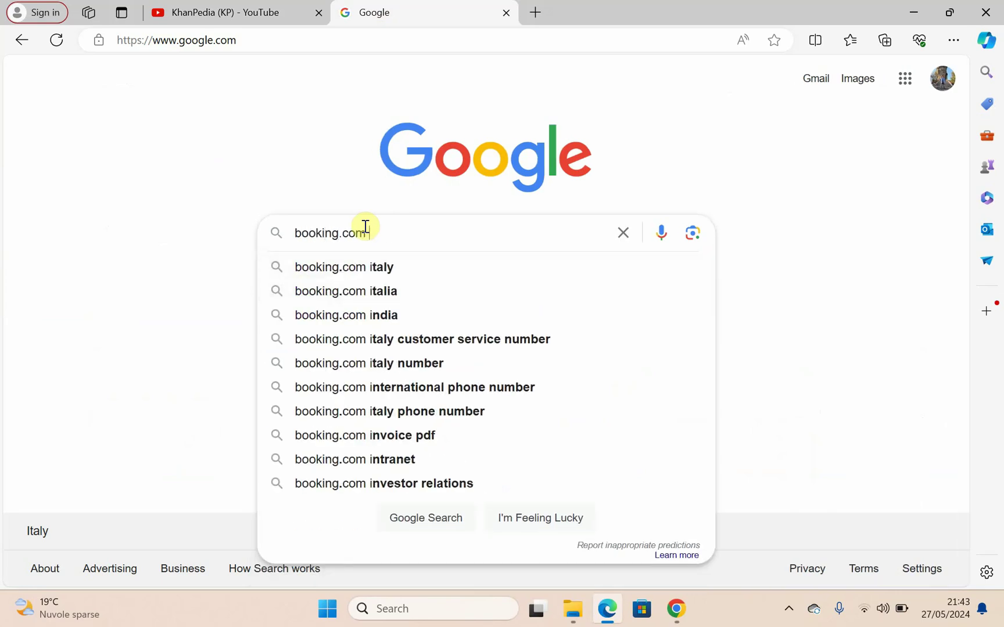
key(Return)
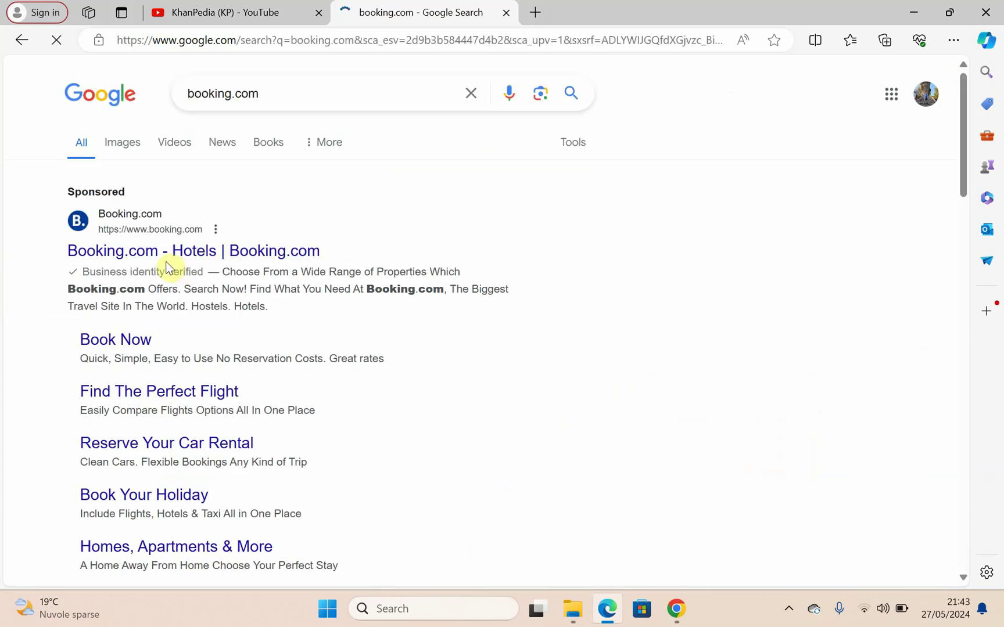
click(172, 256)
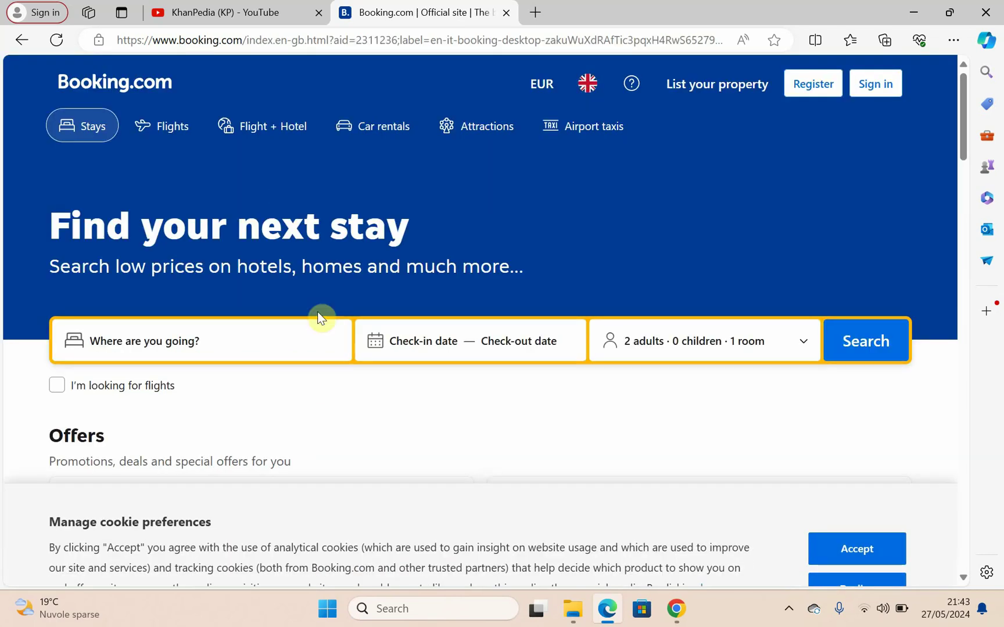
Step: Accept Booking.com's cookies and close the Google sign-in prompt on the homepage
scroll(311, 341, down, 2)
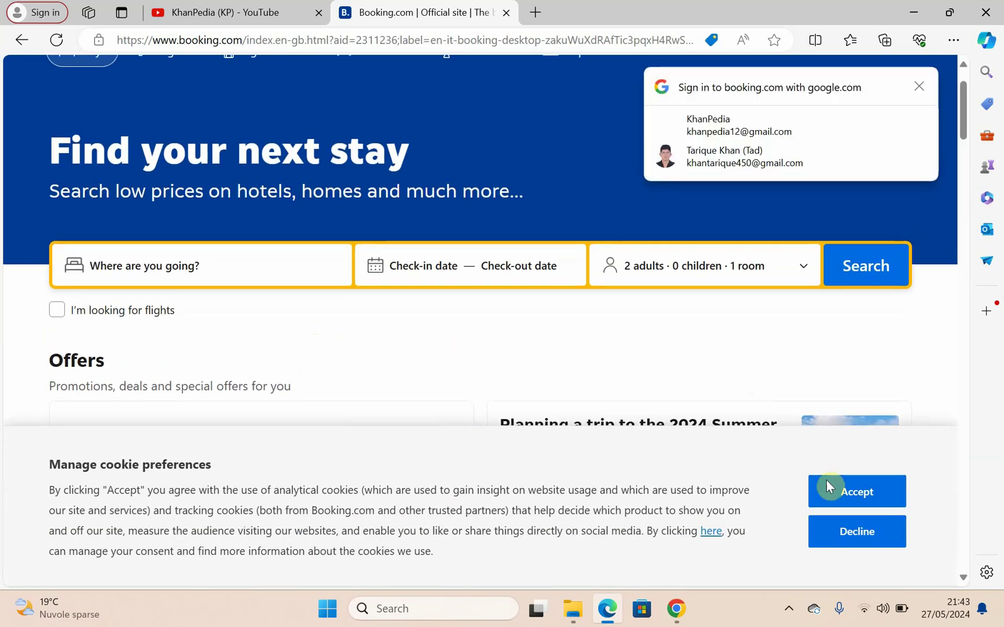
click(835, 493)
click(914, 87)
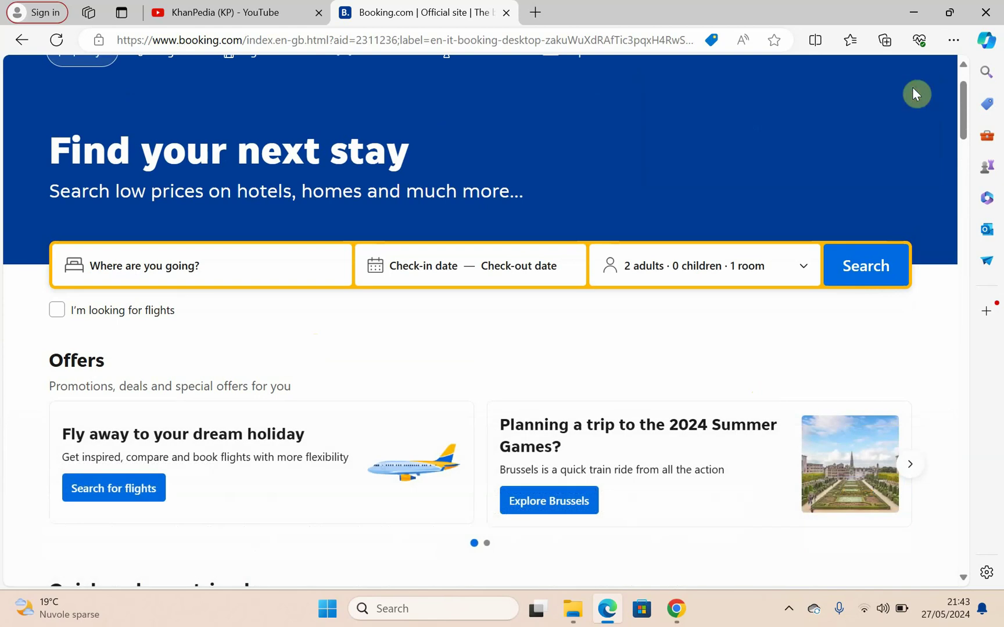
scroll(534, 236, up, 2)
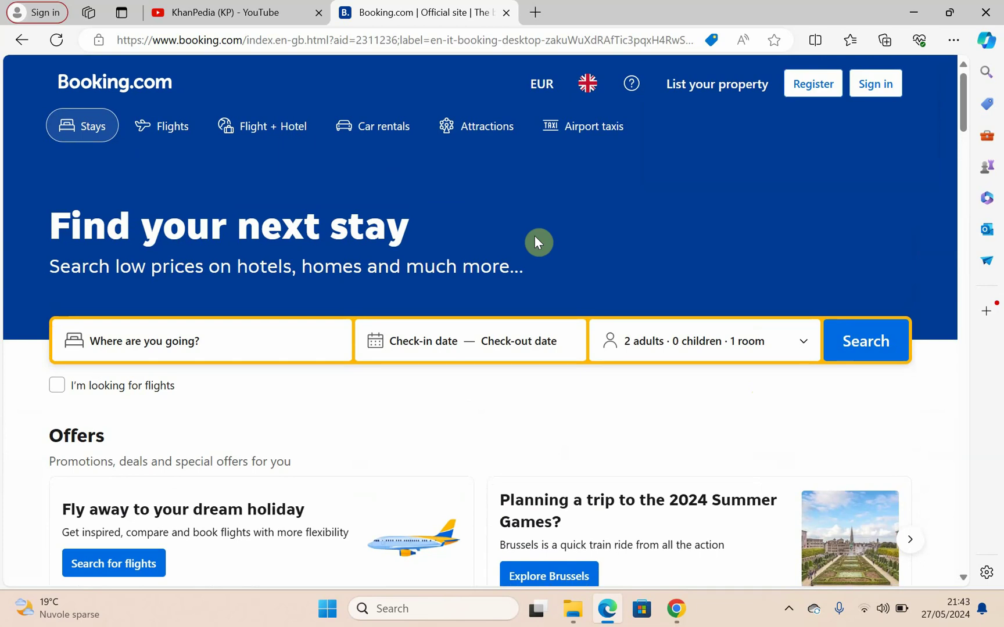
click(212, 345)
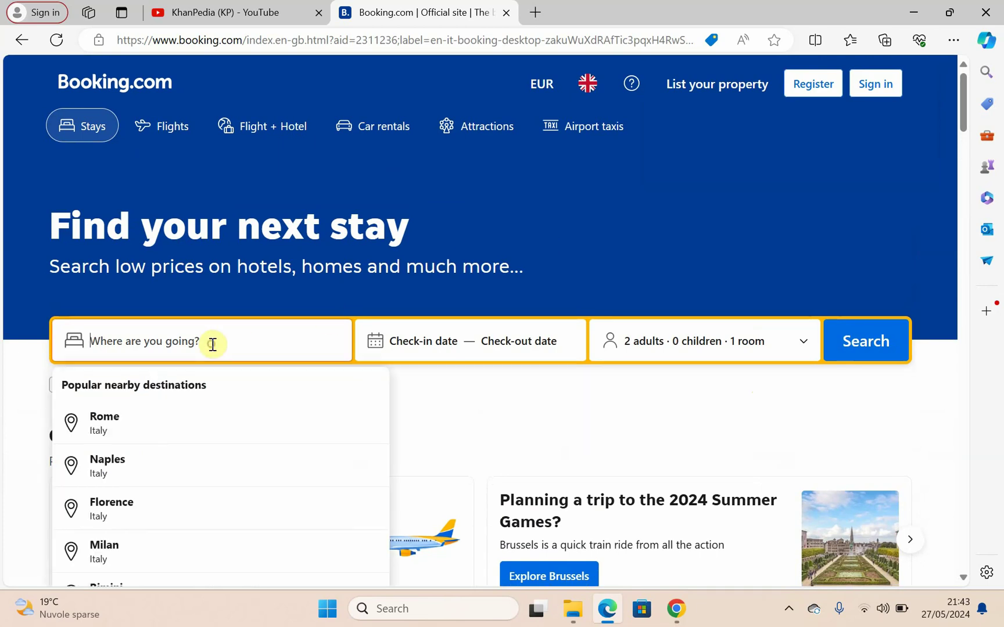
Step: Choose Rome as the destination with dates Fri 5 July to Wed 10 July
click(124, 417)
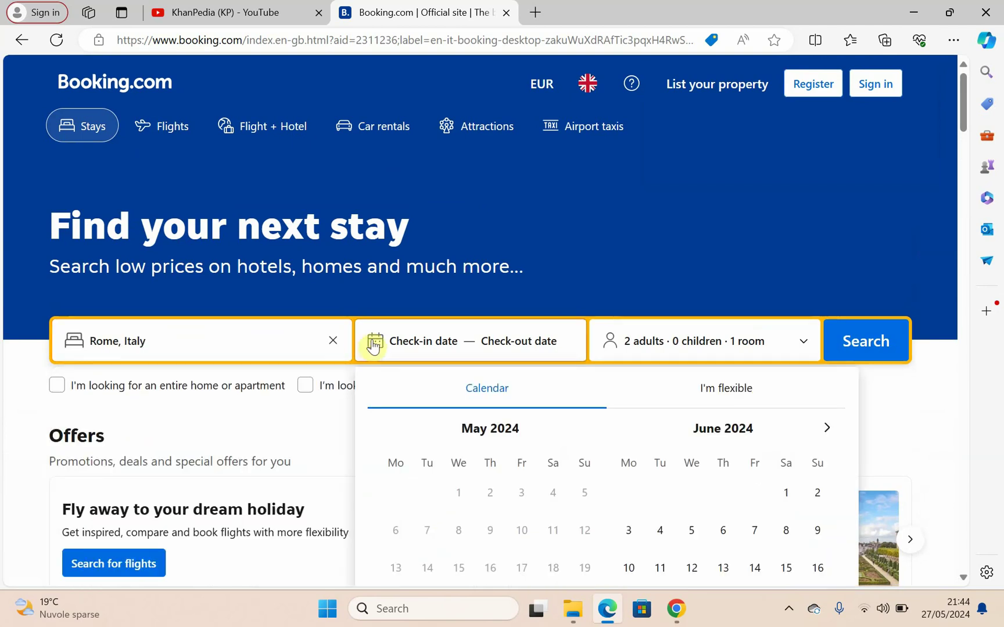
scroll(403, 352, down, 3)
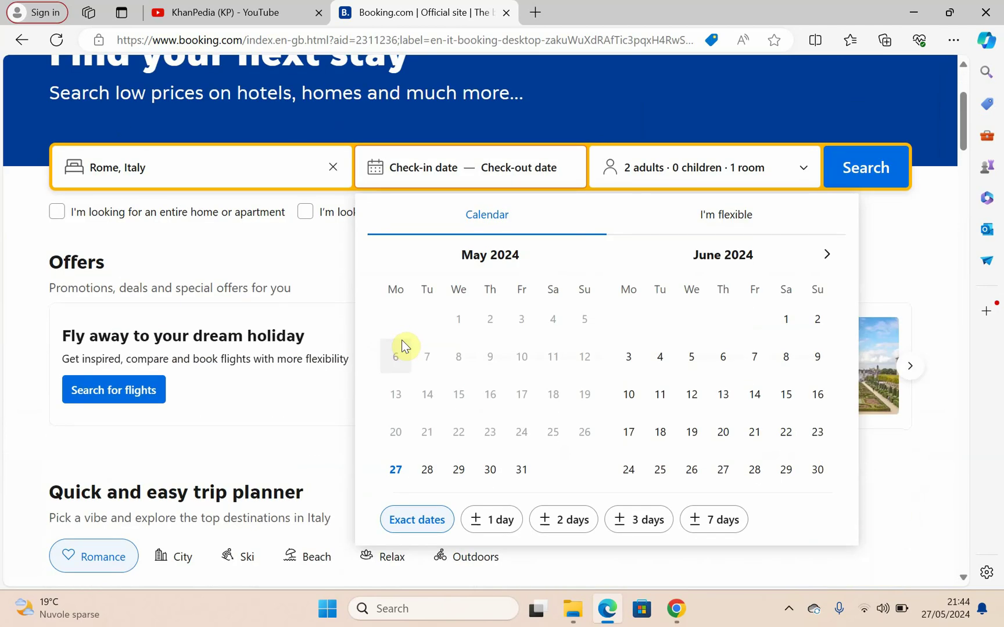
click(825, 256)
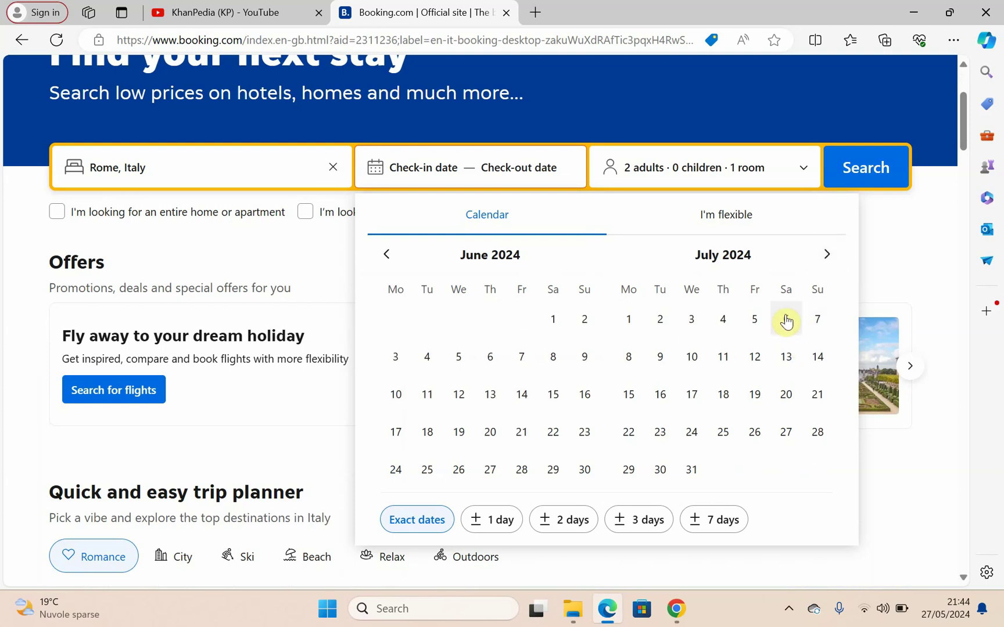
click(752, 329)
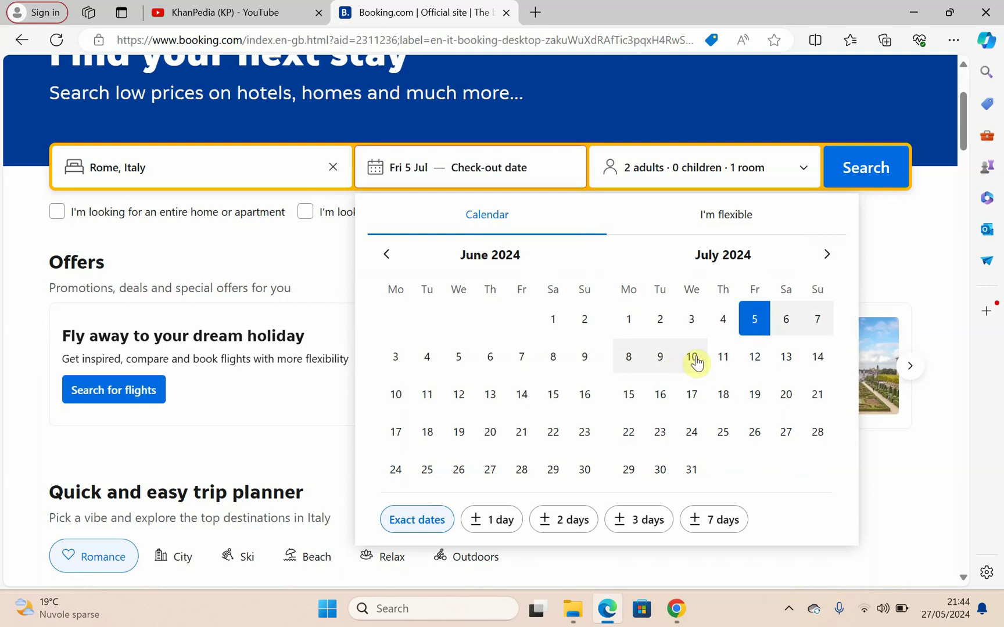
click(695, 356)
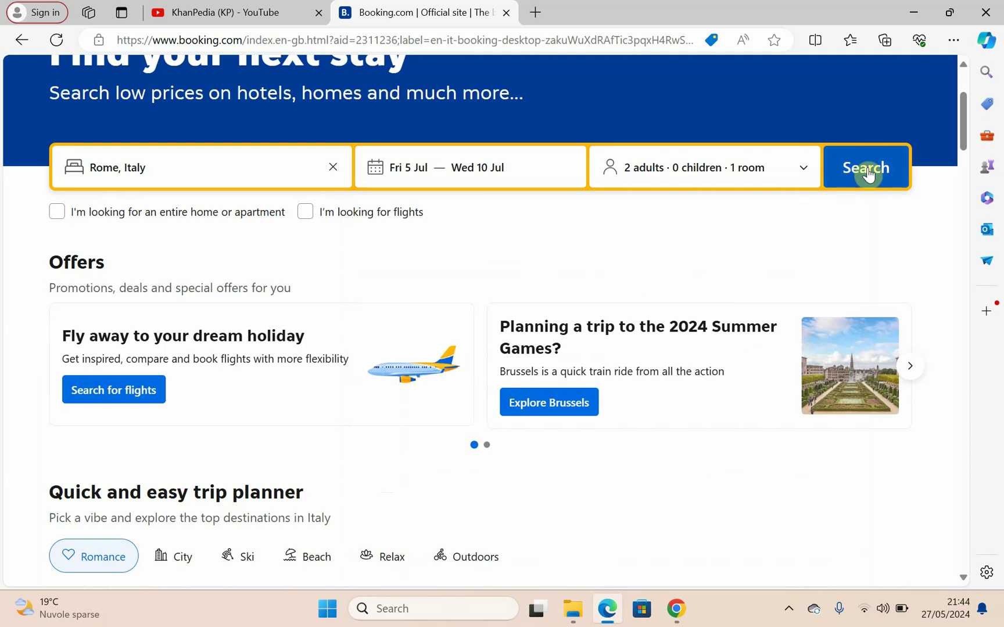
Step: Reduce guests to 1 adult, run the search, and dismiss the Genius offer
click(651, 174)
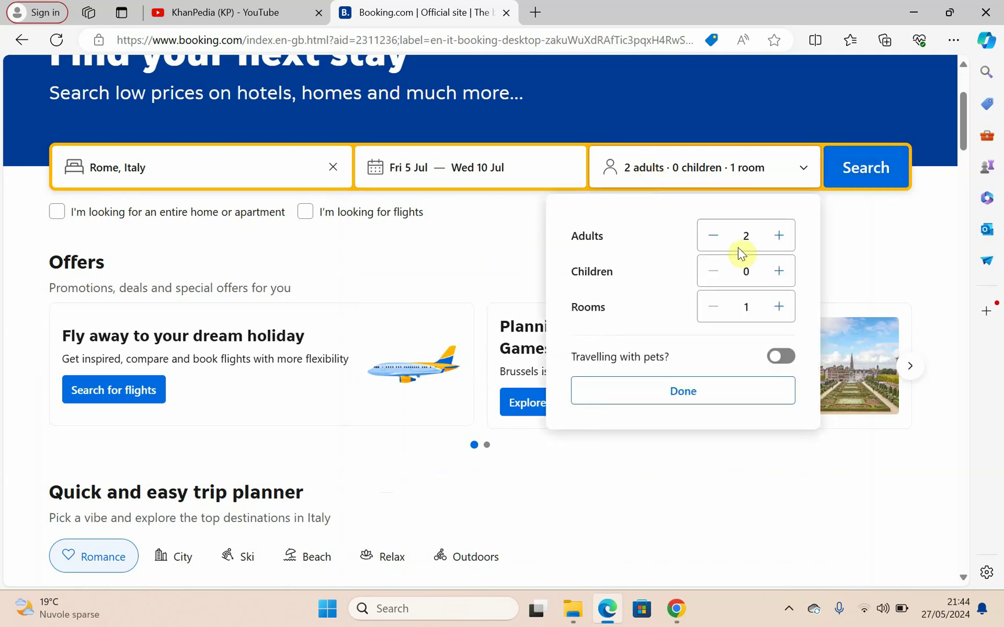
click(714, 239)
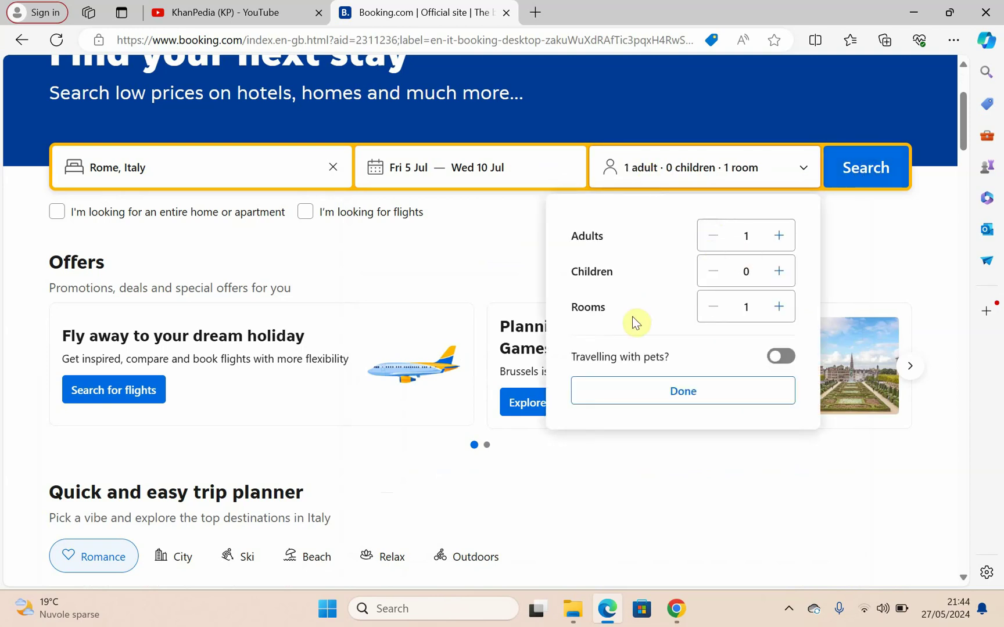
click(862, 175)
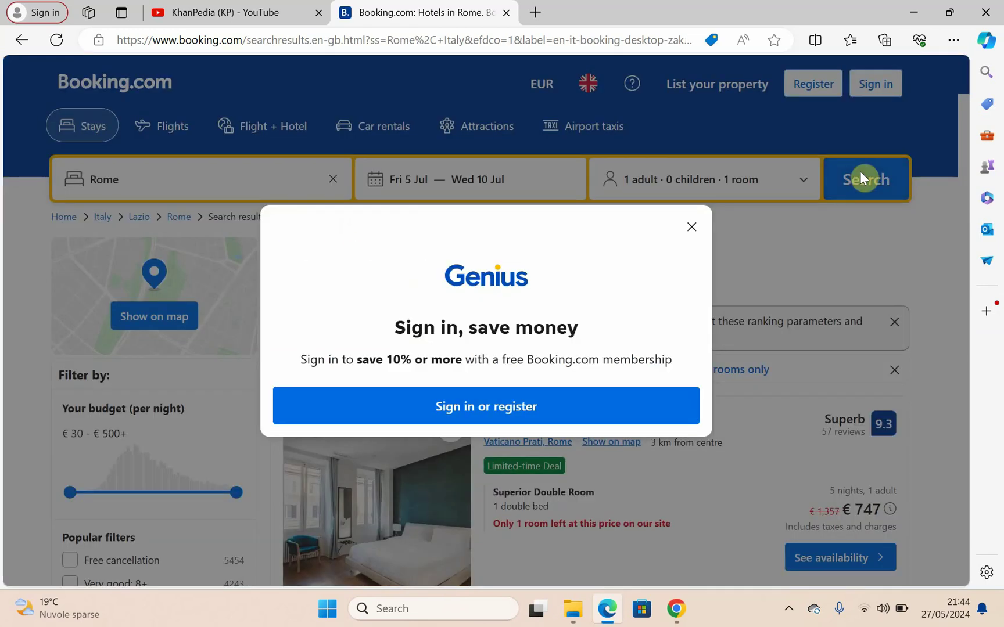
click(692, 227)
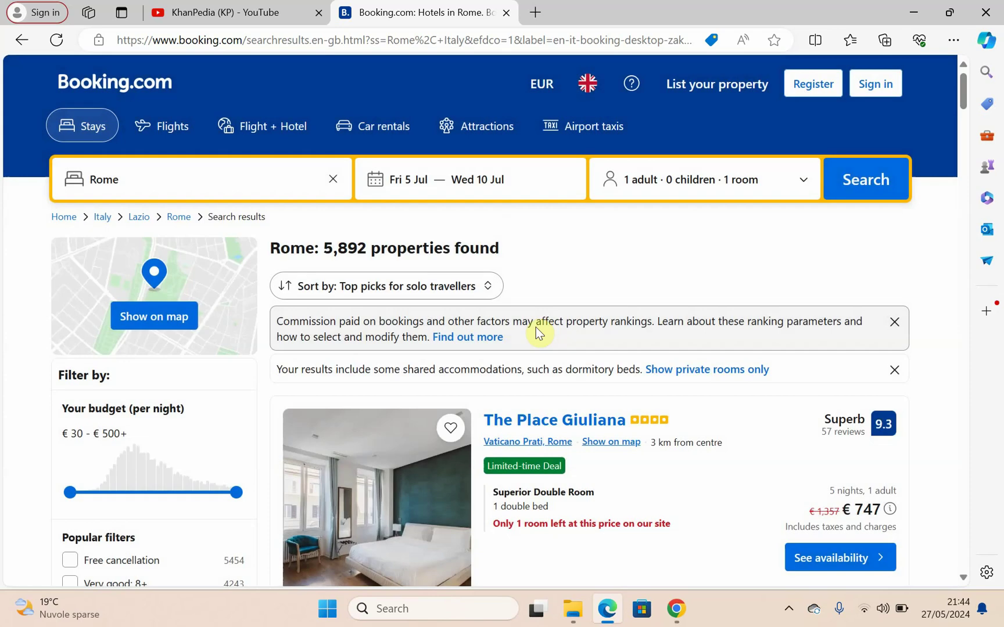
Step: Tick the 'Book without credit card' reservation-policy filter in the sidebar
scroll(490, 384, down, 2)
scroll(489, 385, down, 2)
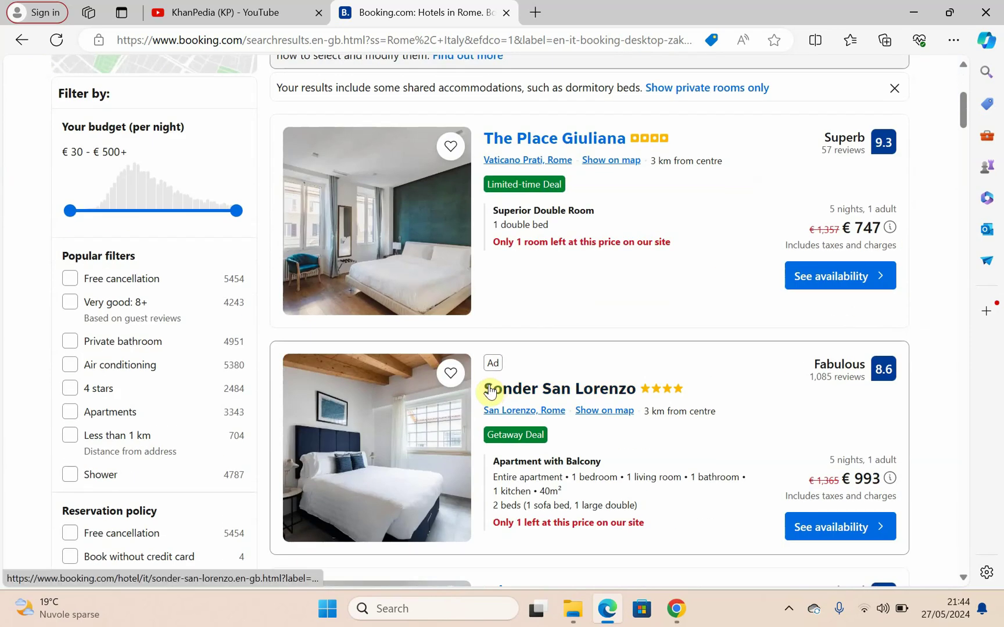
scroll(489, 391, down, 3)
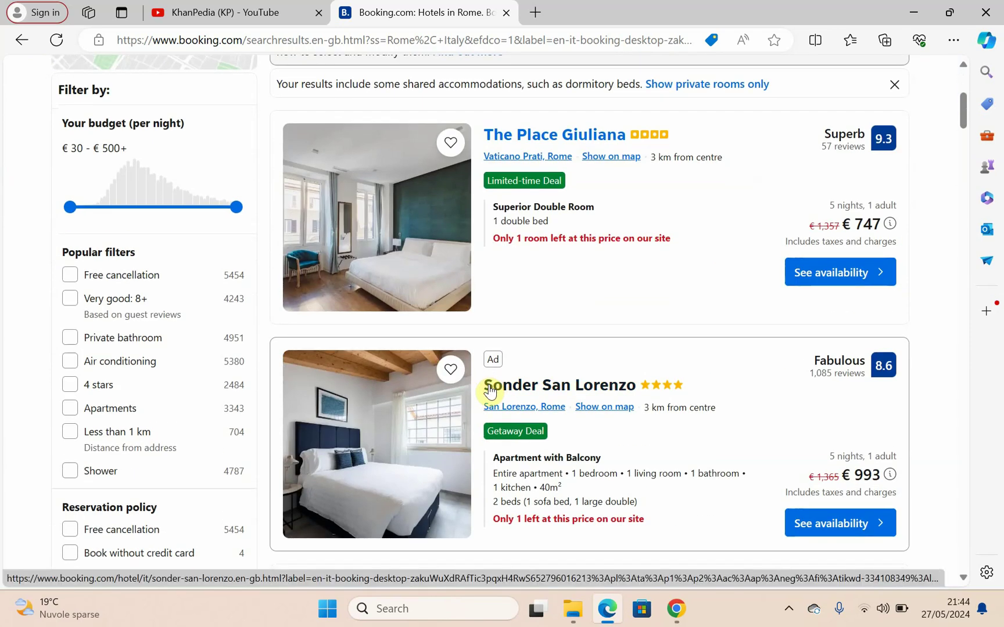
scroll(489, 390, down, 1)
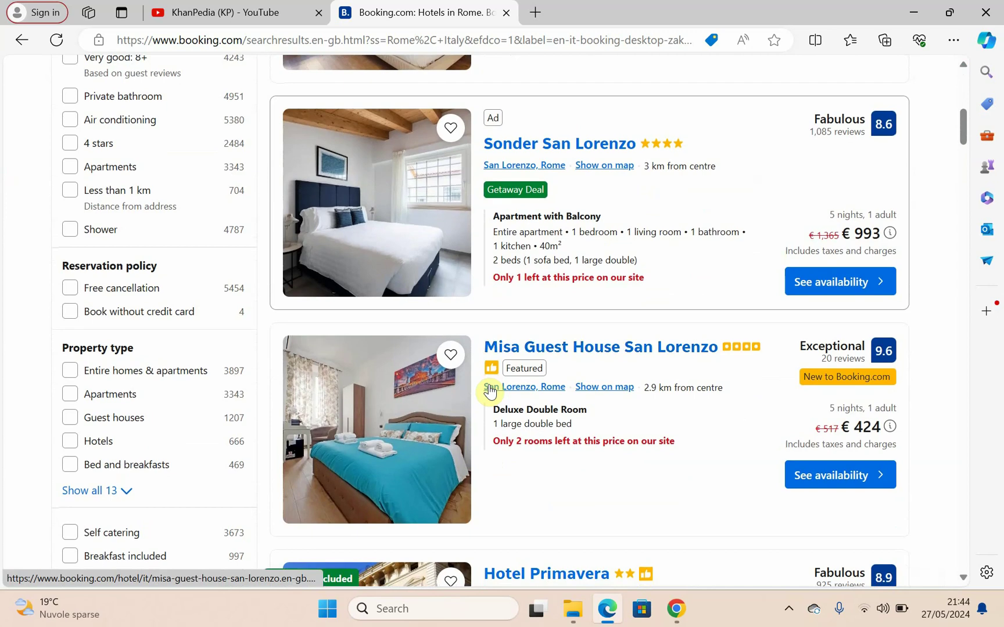
click(69, 319)
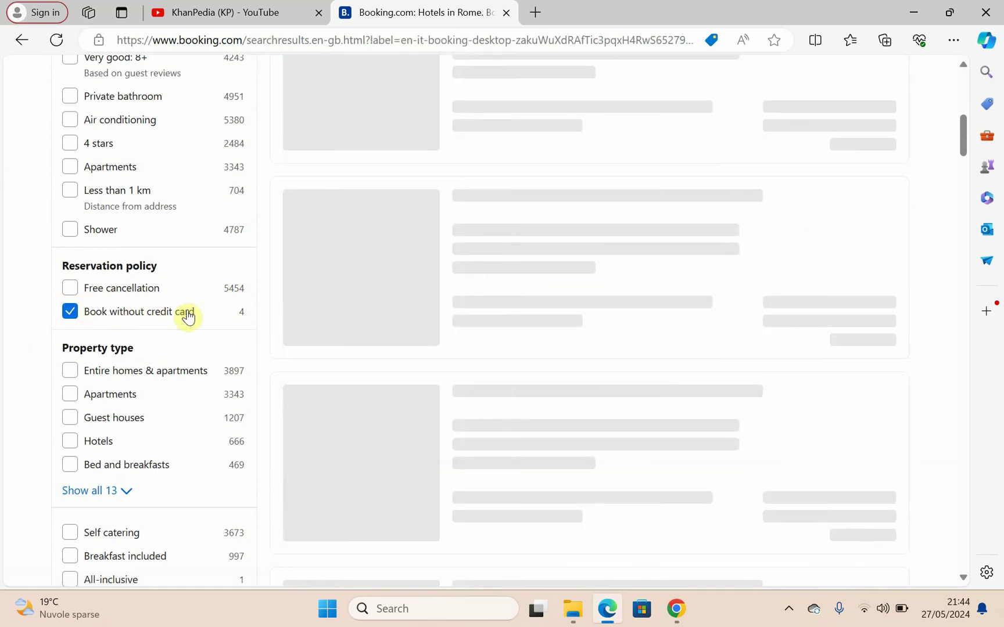
Step: Browse the 6 remaining properties down to Apartament Monte Mario at € 780
scroll(525, 373, down, 5)
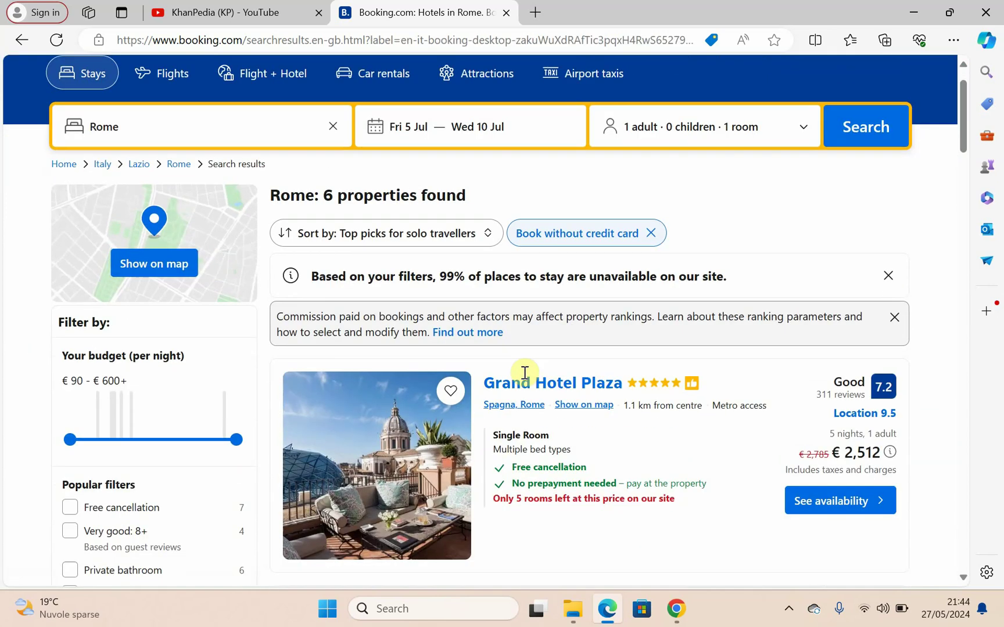
scroll(523, 375, down, 3)
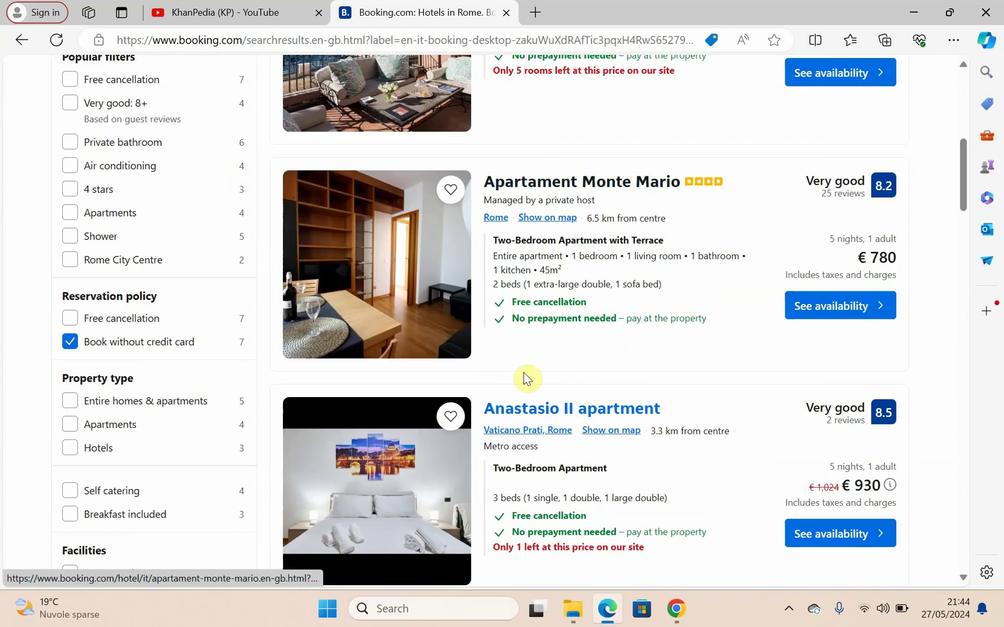
scroll(523, 373, down, 9)
scroll(525, 373, down, 4)
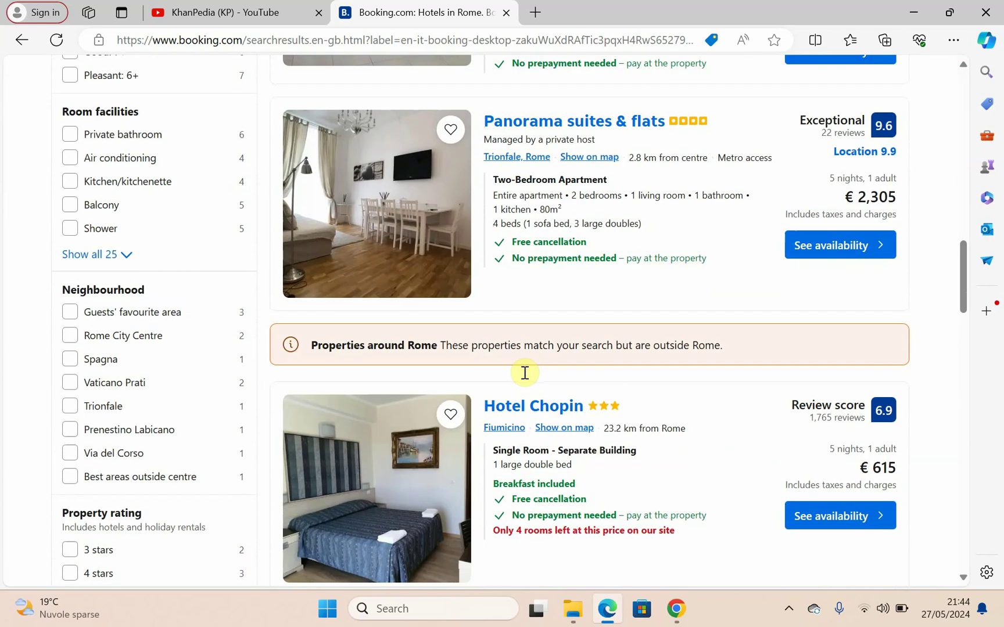
scroll(523, 372, up, 20)
scroll(524, 372, down, 6)
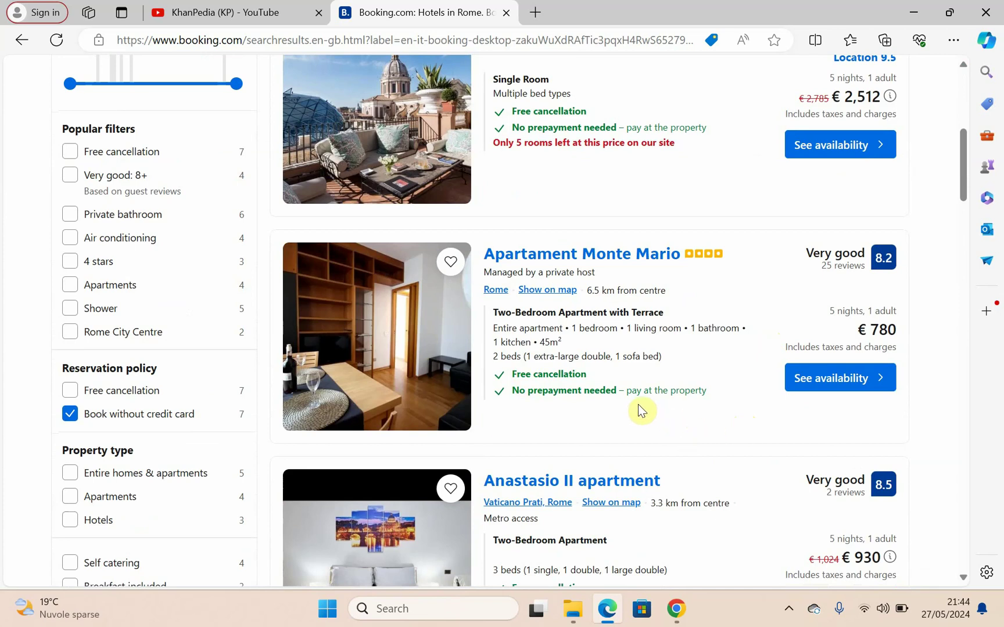
scroll(840, 381, up, 2)
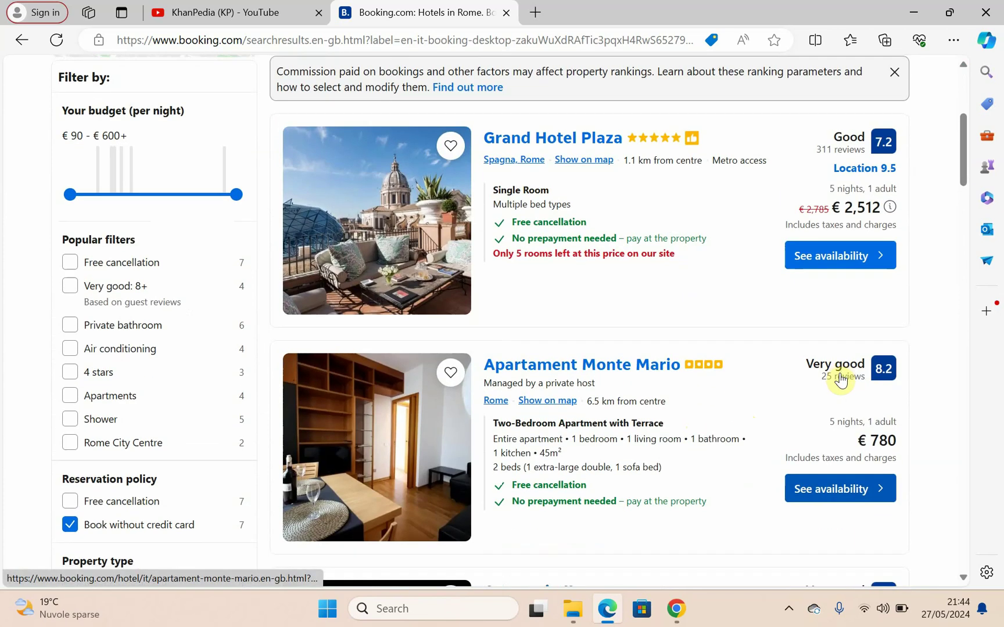
scroll(840, 381, down, 1)
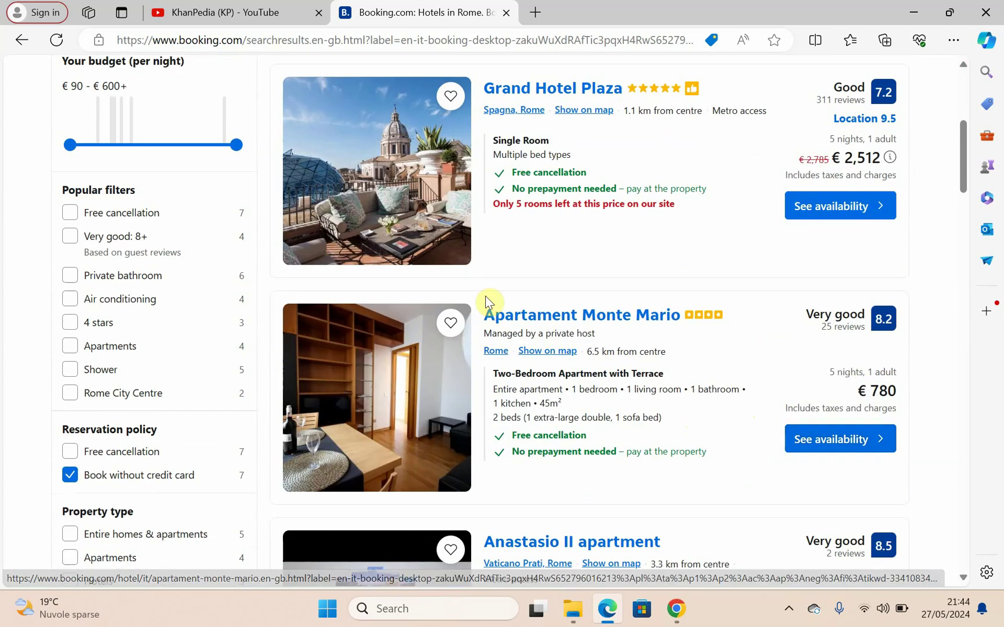
Step: Open Apartament Monte Mario and review the € 780 Two-Bedroom Apartment with Terrace availability
click(831, 446)
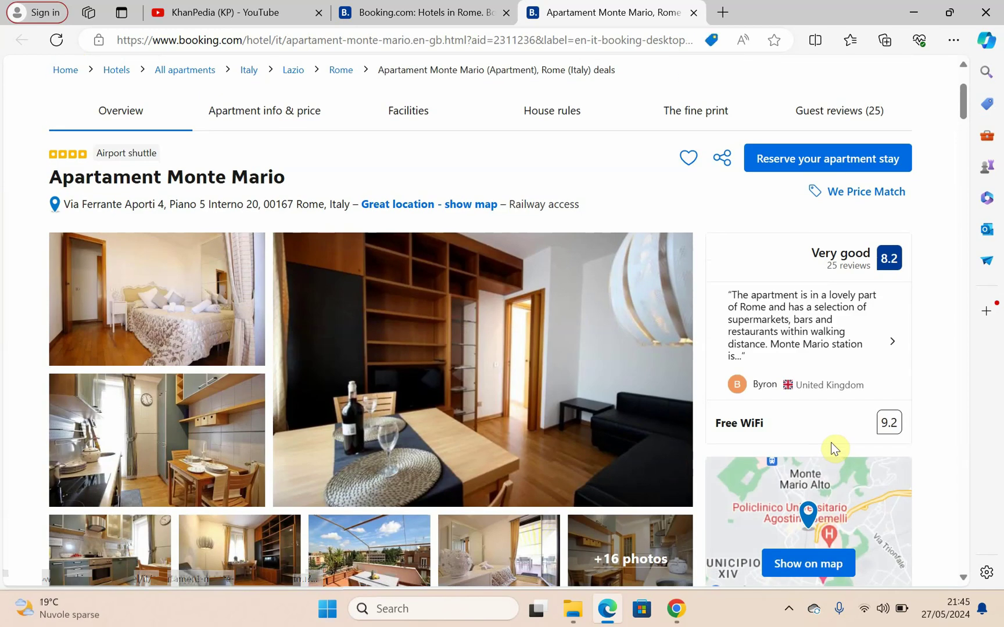
scroll(834, 448, down, 6)
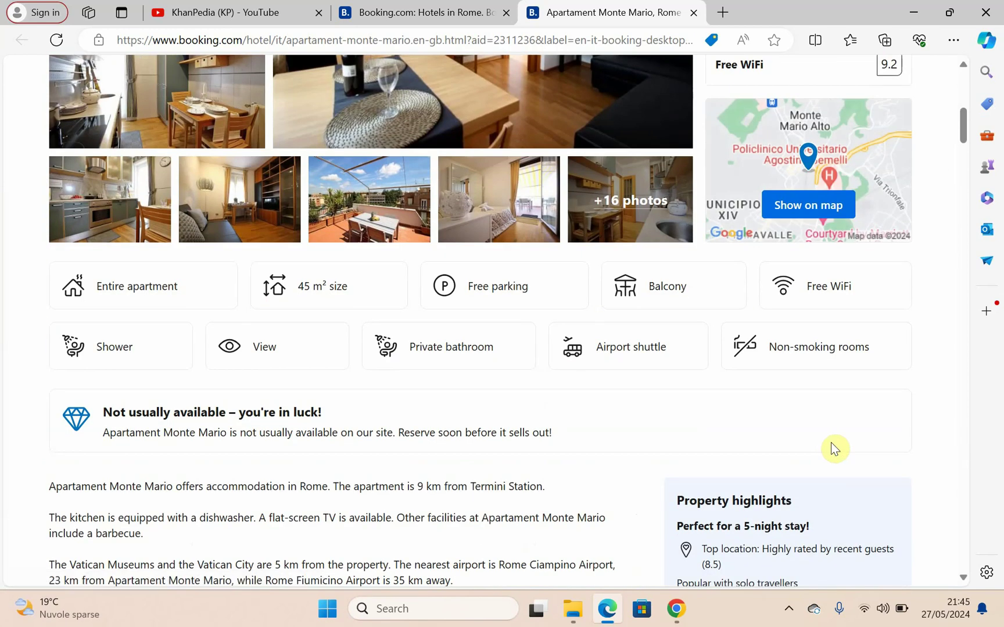
scroll(834, 448, down, 3)
scroll(834, 448, up, 10)
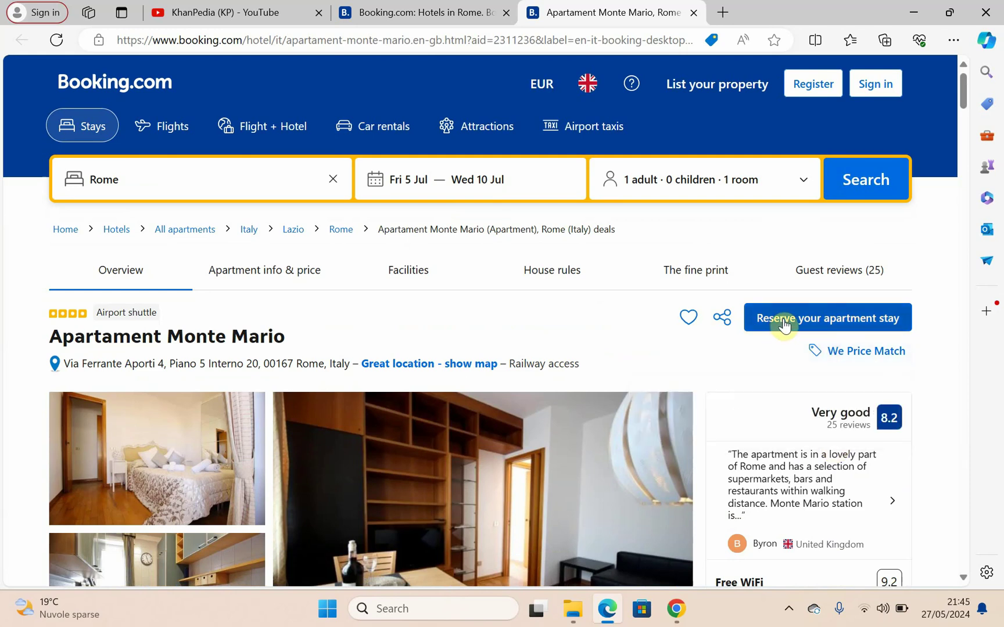
scroll(742, 413, down, 2)
click(789, 217)
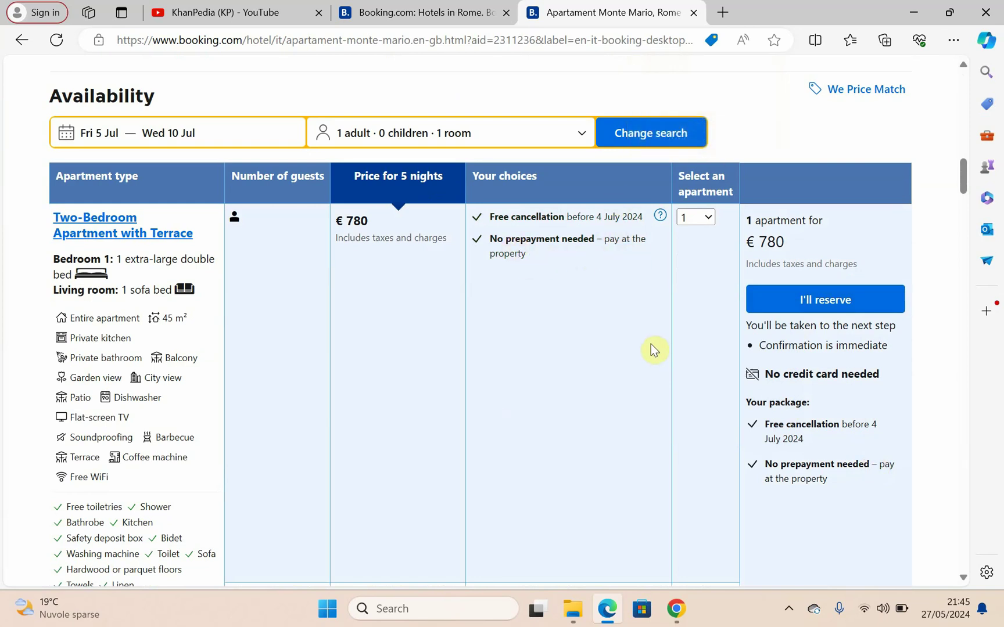
scroll(651, 345, down, 2)
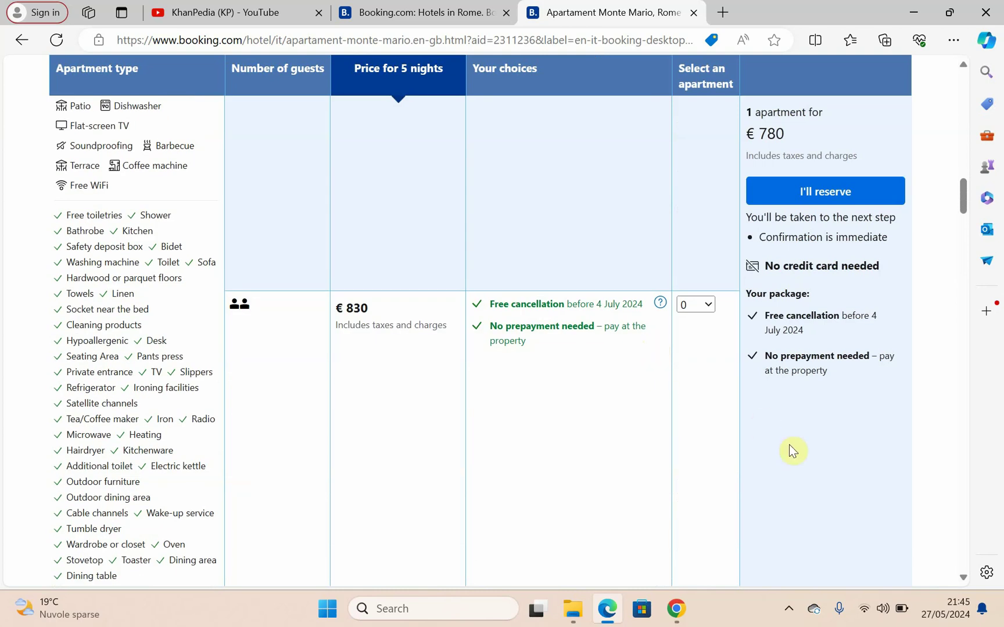
scroll(789, 445, up, 6)
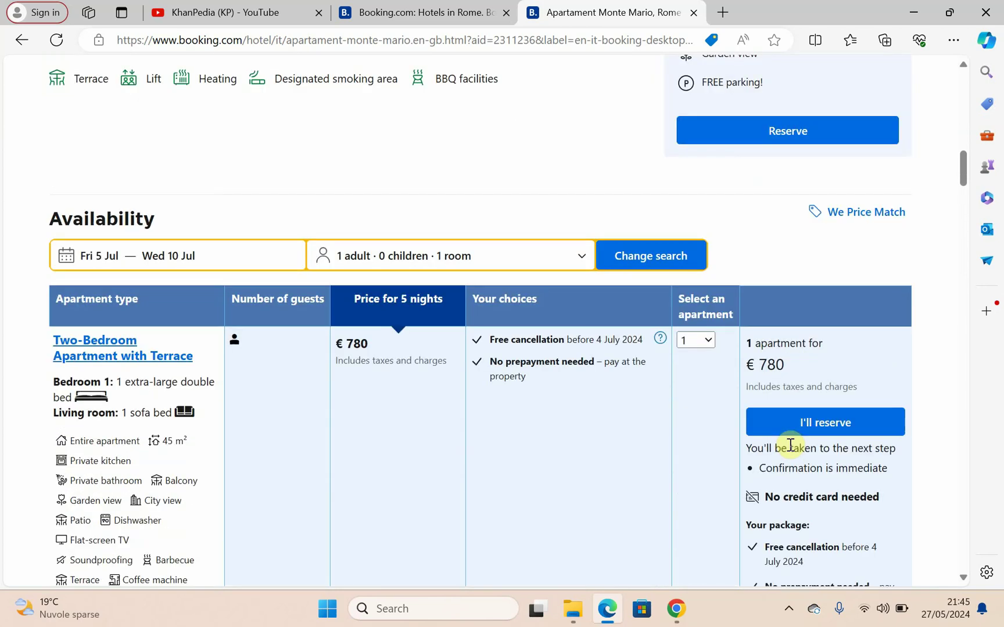
scroll(790, 444, down, 1)
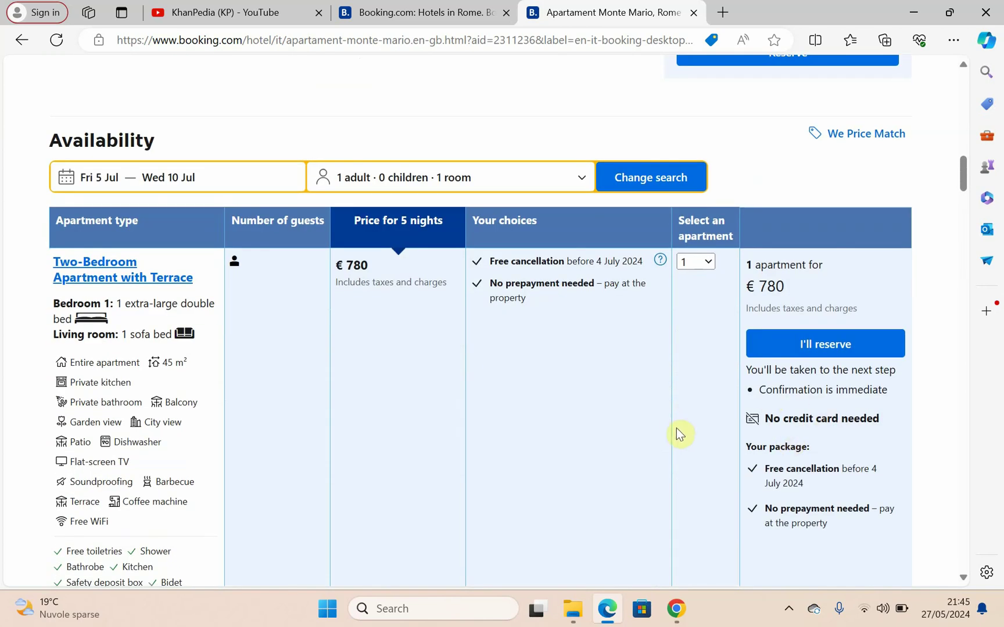
Step: Reserve the € 780 apartment and enter the guest's first and last name
click(805, 347)
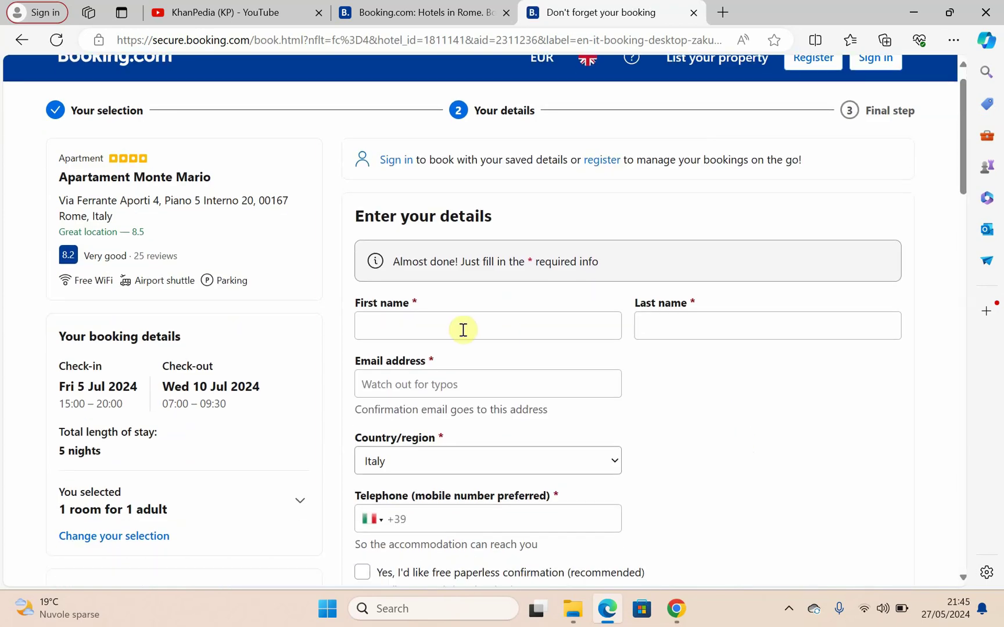
click(462, 329)
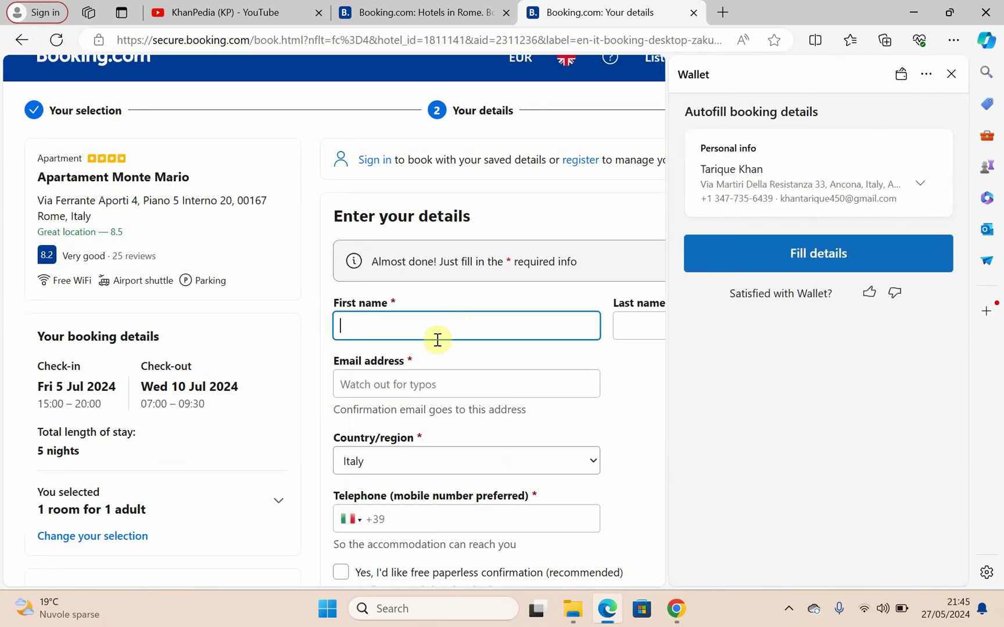
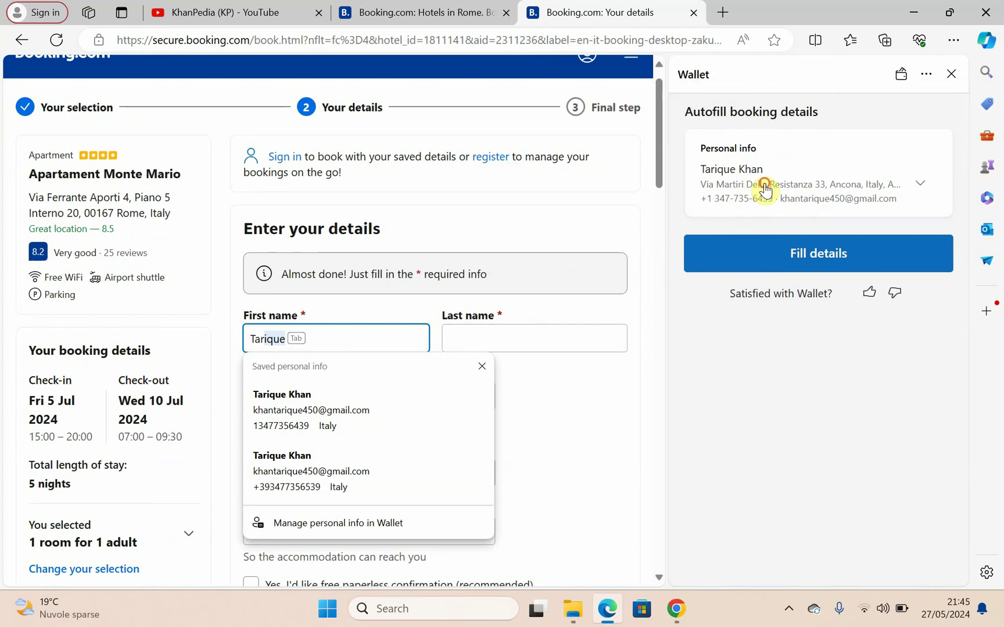
click(758, 193)
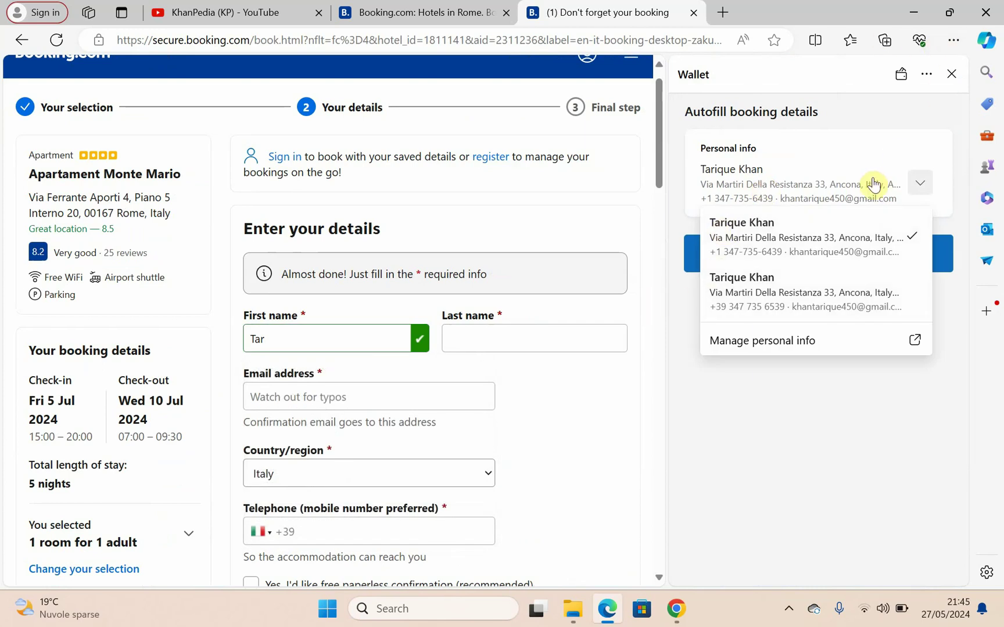
click(951, 75)
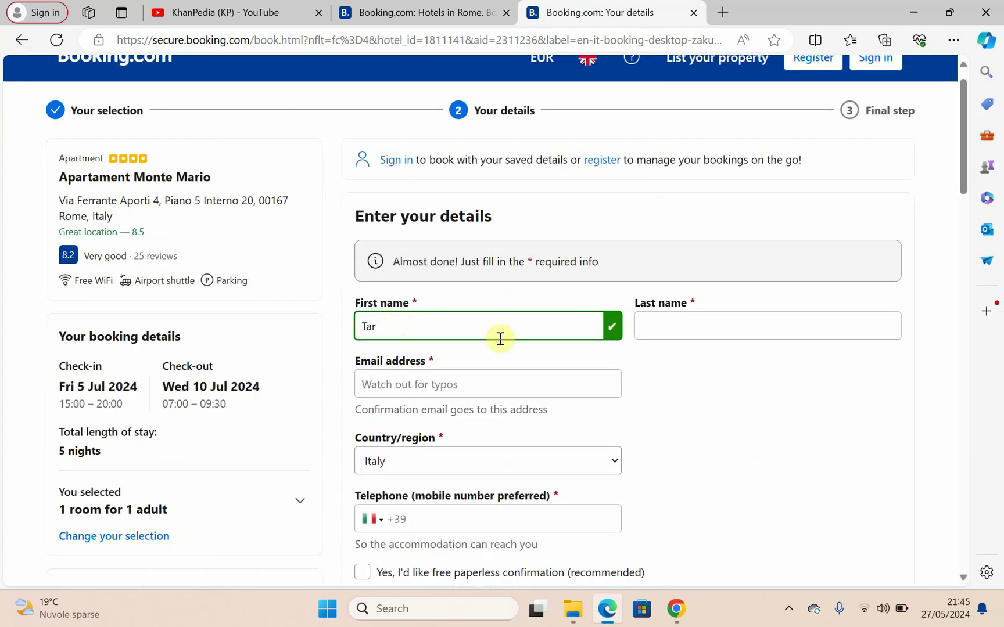
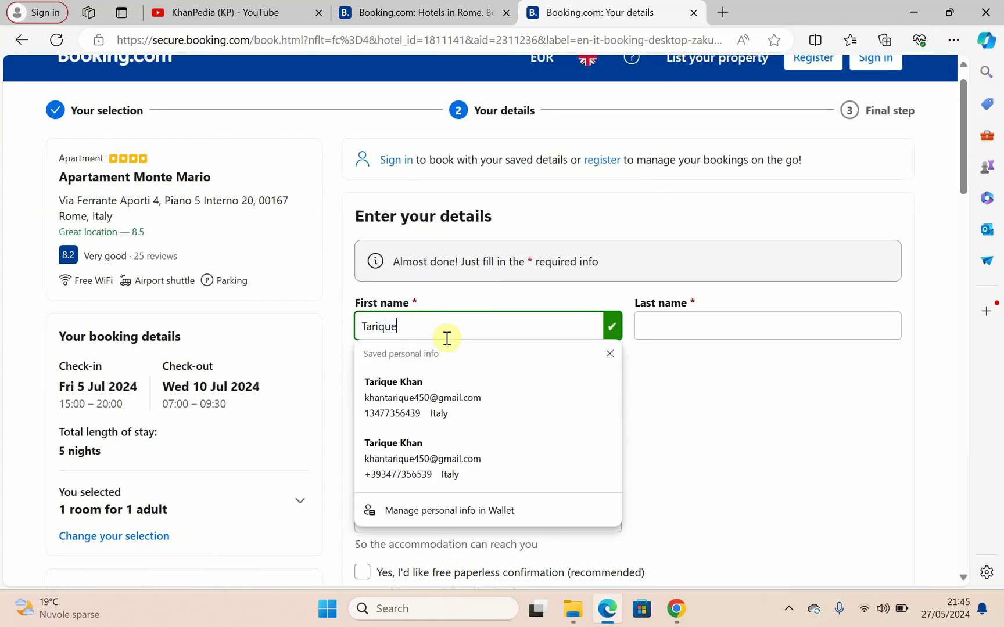
key(Tab)
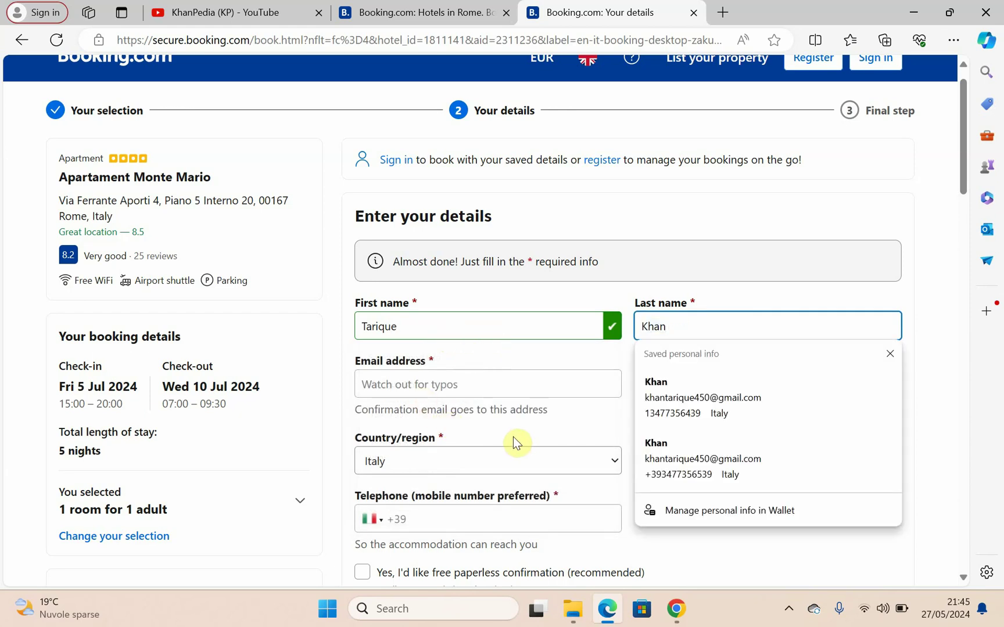
Step: Fill the guest's e-mail from autofill and enter their telephone number
click(420, 385)
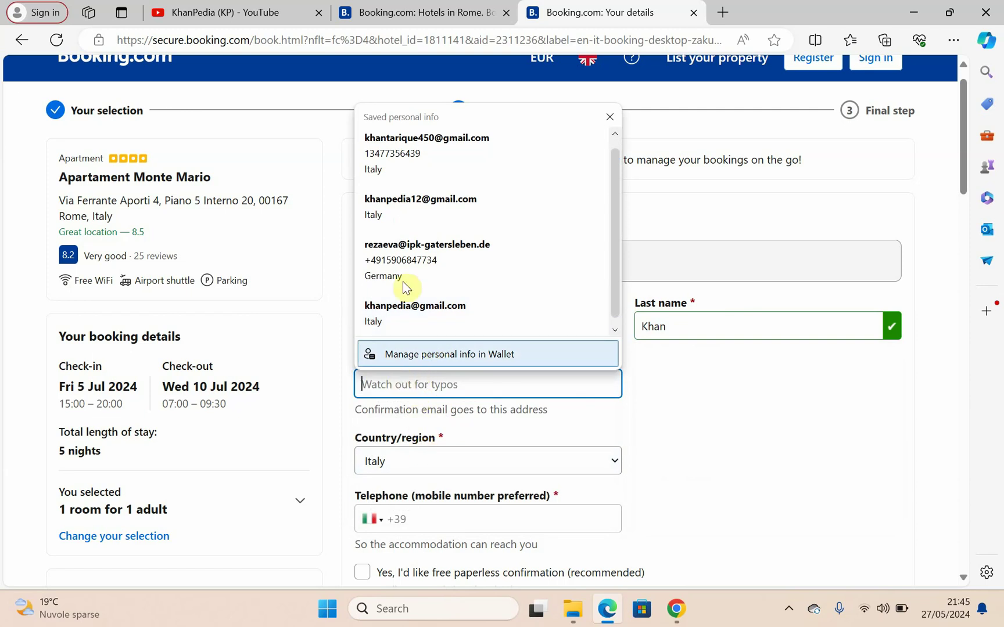
click(392, 208)
scroll(416, 401, down, 2)
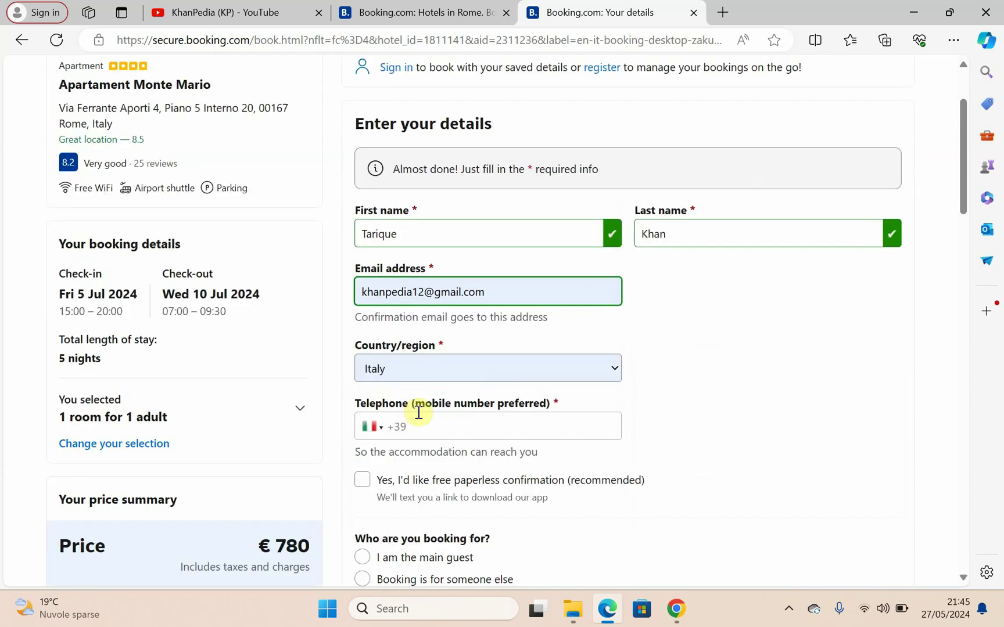
click(419, 420)
key(Down)
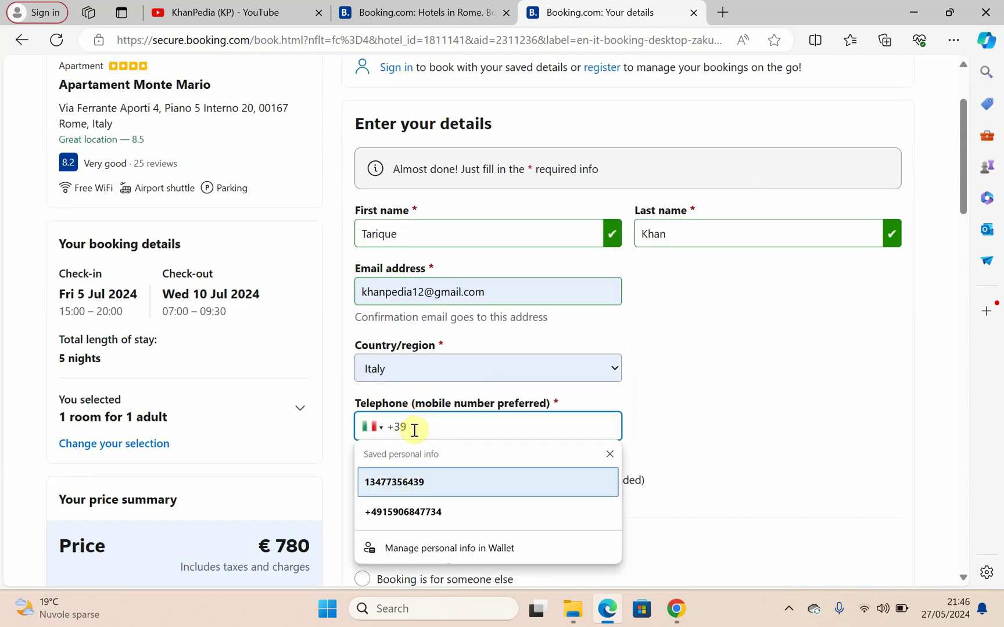
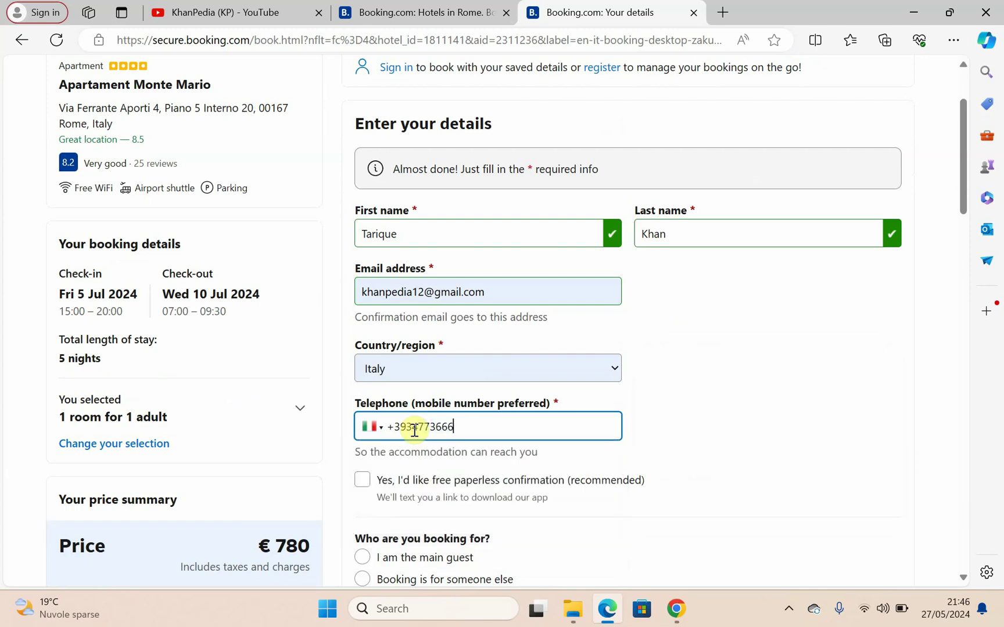
scroll(415, 430, down, 3)
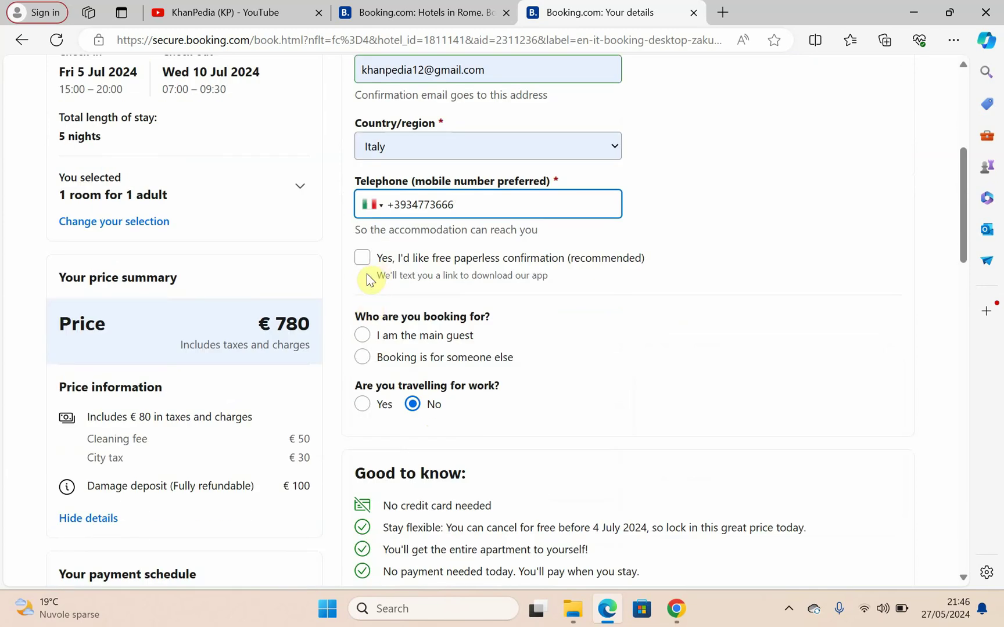
Step: Set the estimated arrival time to 02:00 – 03:00
scroll(567, 353, down, 1)
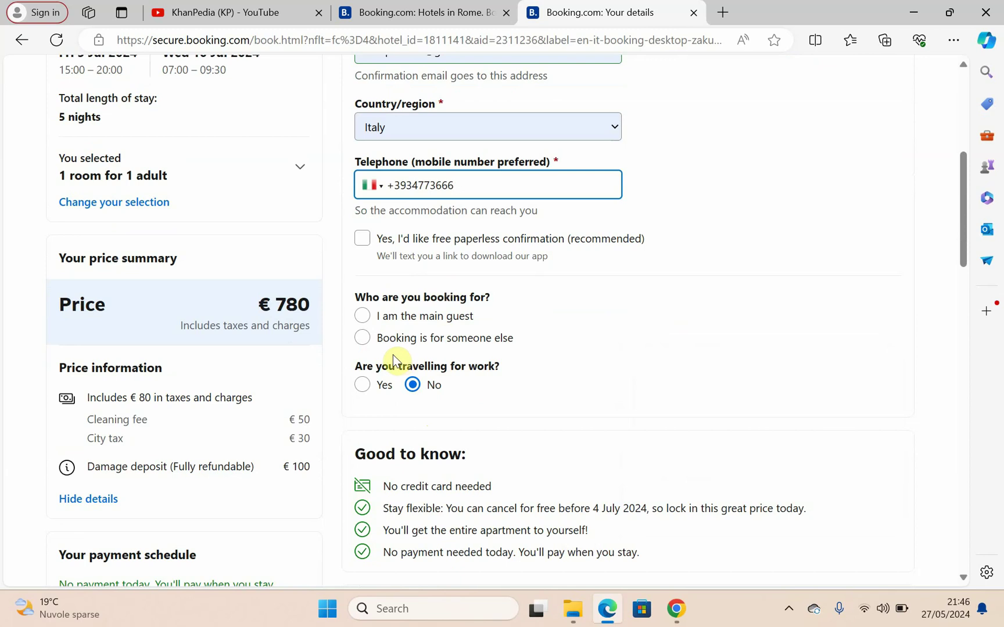
scroll(360, 324, down, 2)
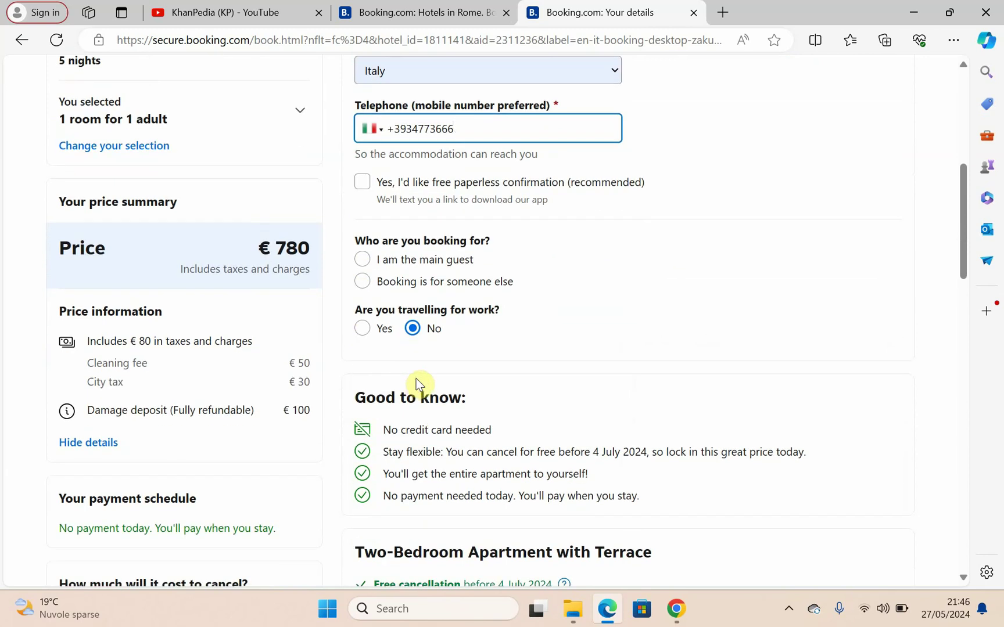
scroll(436, 410, down, 1)
scroll(446, 466, down, 8)
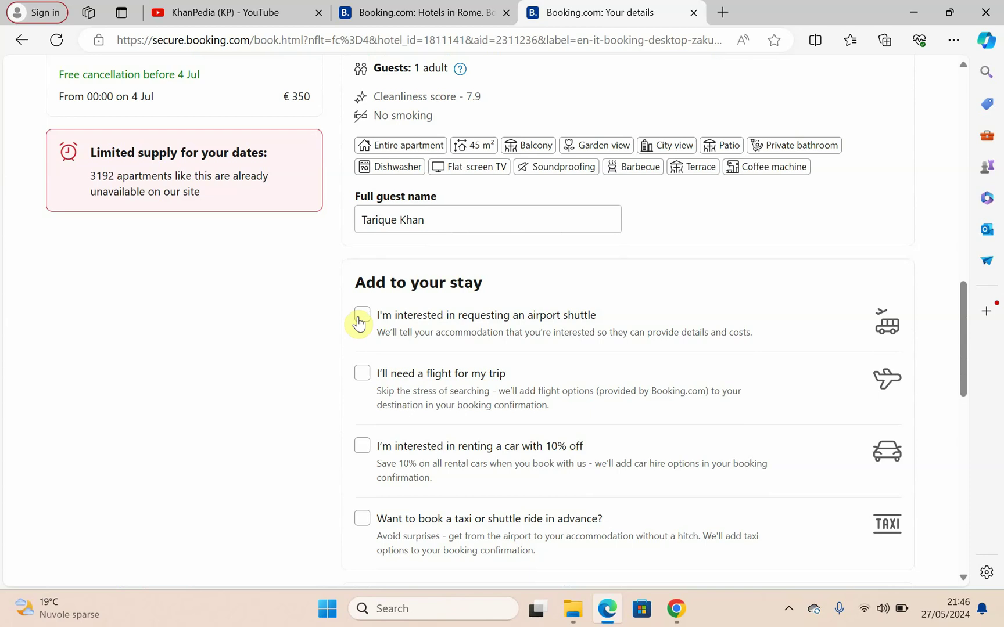
scroll(382, 401, down, 7)
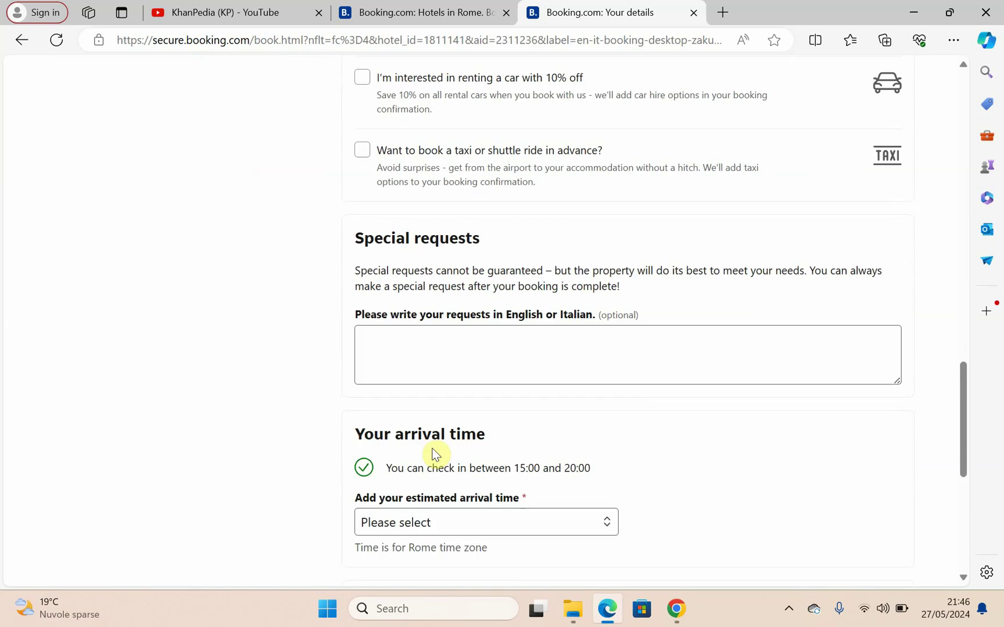
scroll(425, 366, down, 2)
click(436, 314)
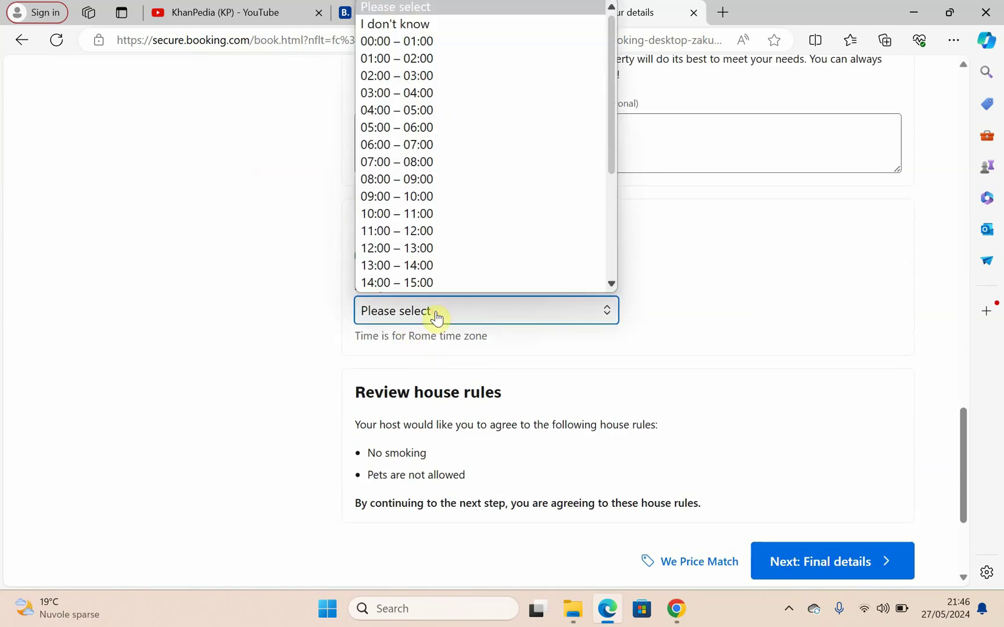
scroll(407, 349, up, 2)
click(416, 407)
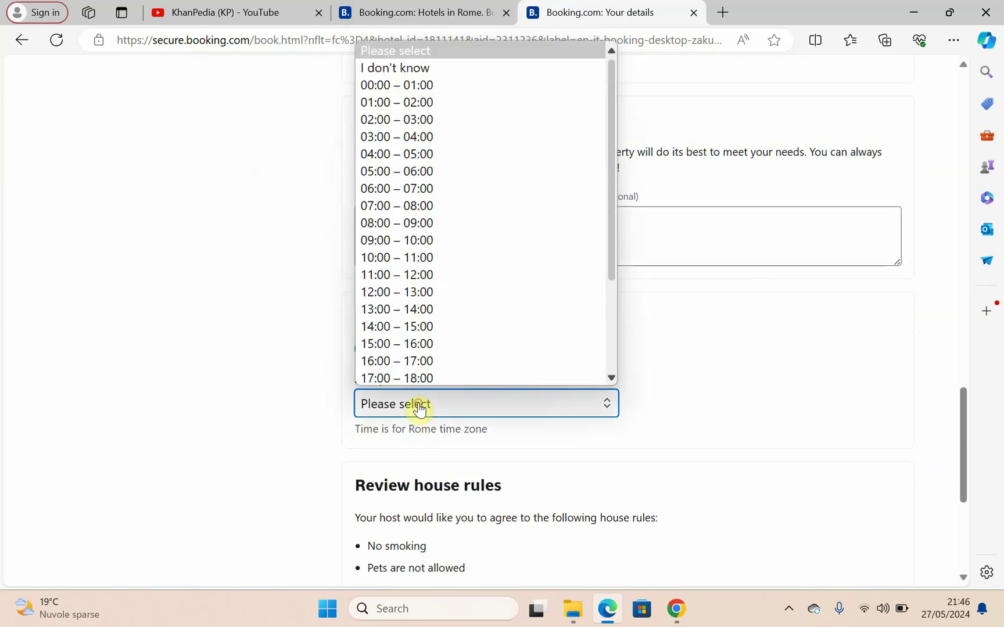
click(381, 116)
Step: Continue past the house rules to the Final details step
scroll(660, 365, down, 4)
scroll(661, 366, up, 15)
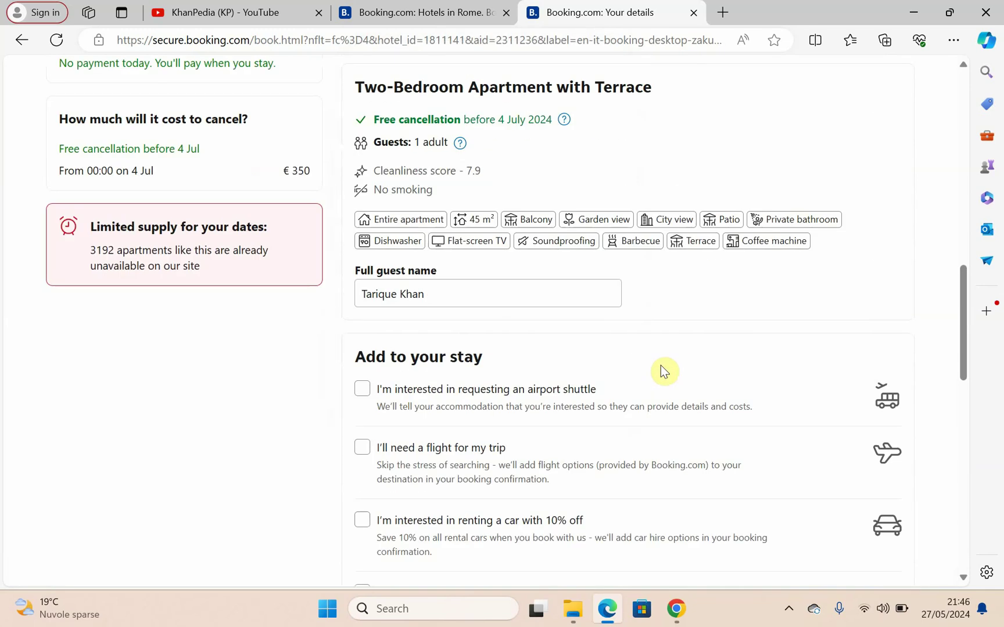
scroll(661, 365, up, 4)
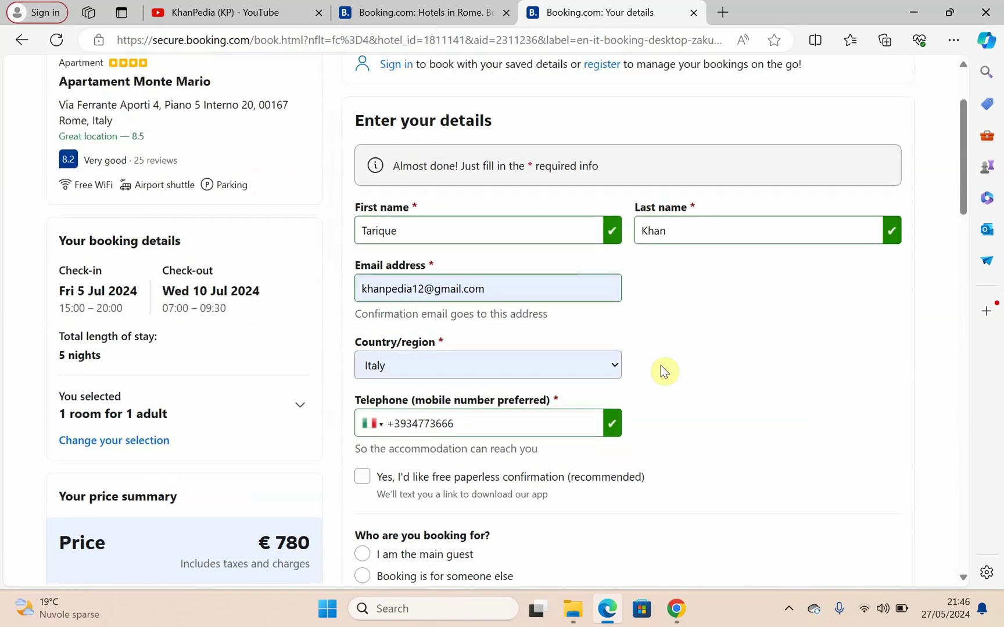
scroll(660, 366, down, 6)
scroll(664, 372, down, 10)
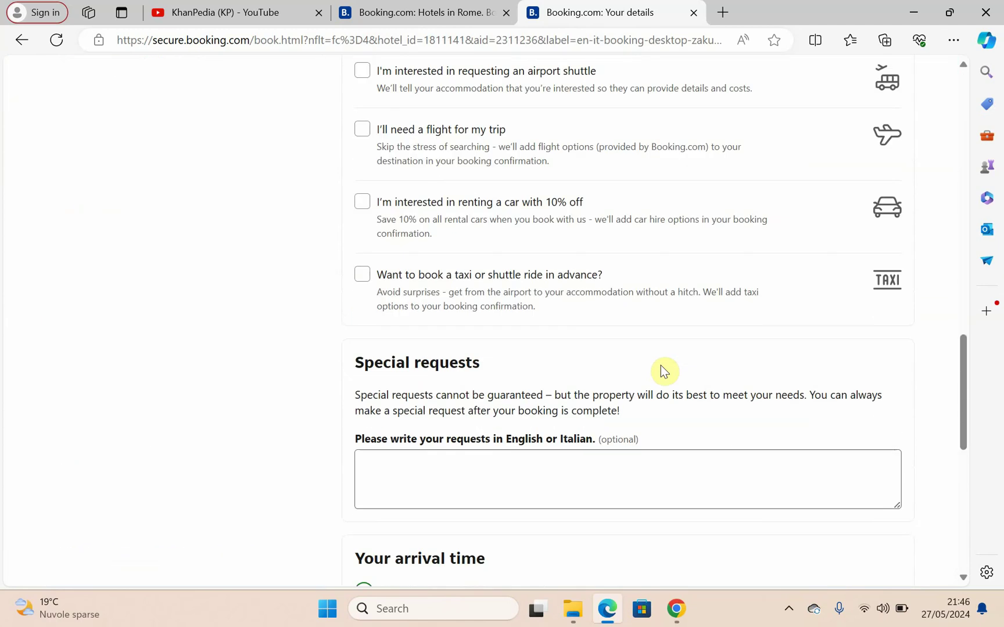
click(820, 358)
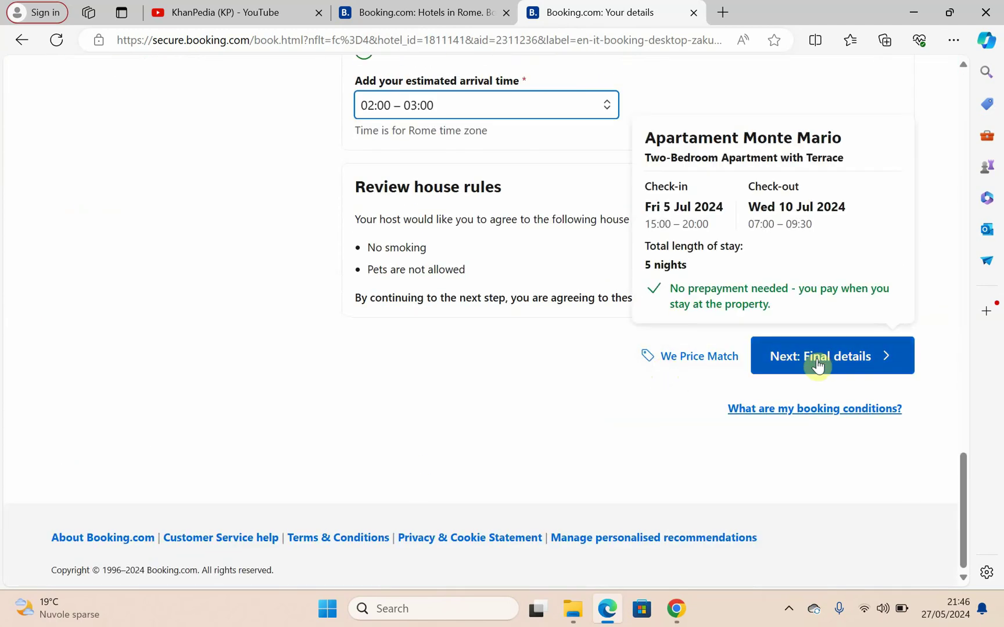
click(817, 364)
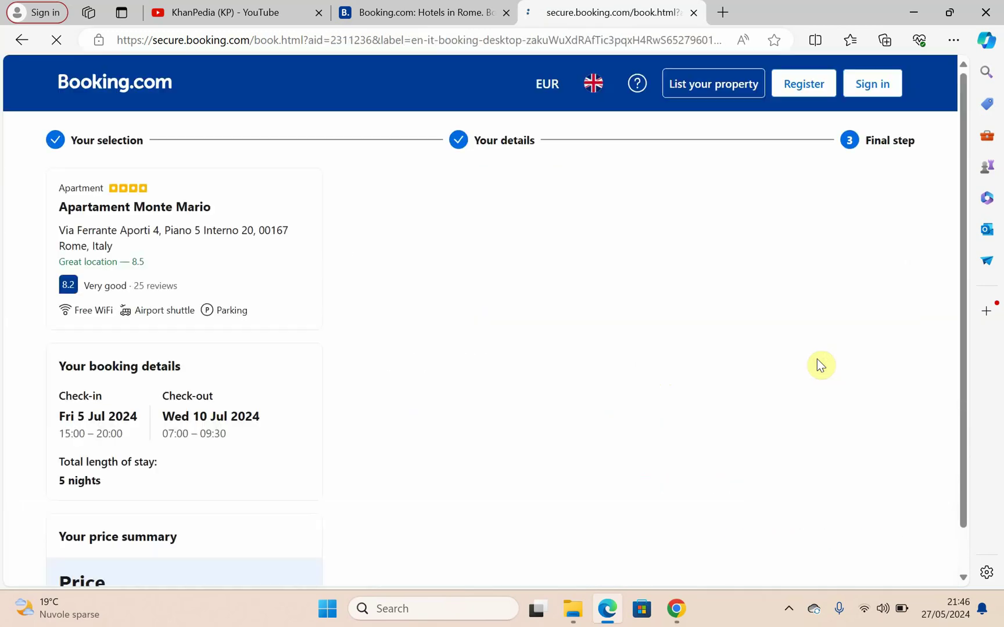
Step: Submit the booking with commitment to pay, no prepayment, and open a new tab
scroll(818, 365, down, 4)
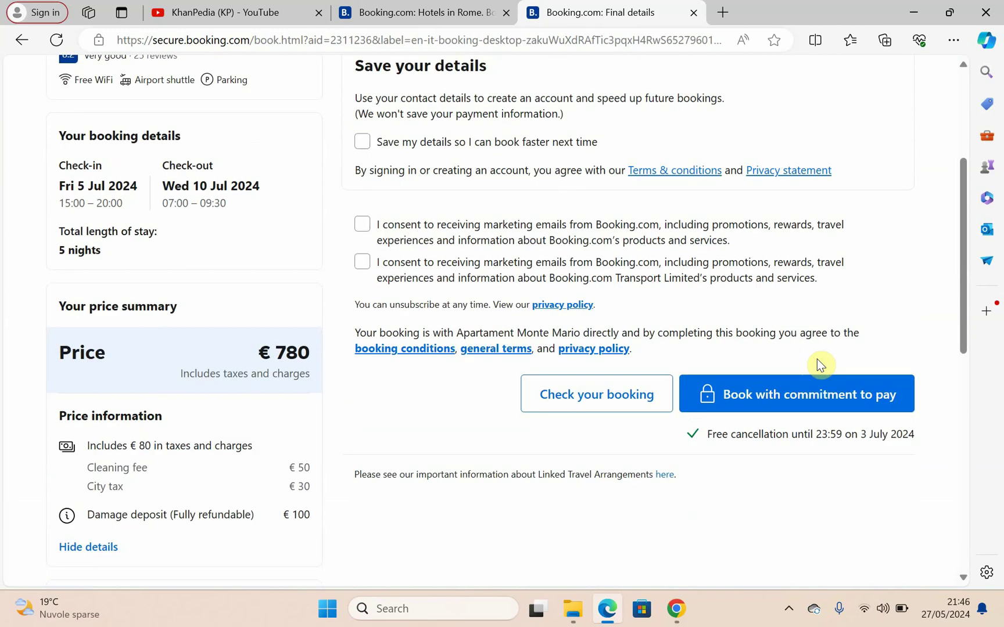
scroll(818, 365, up, 2)
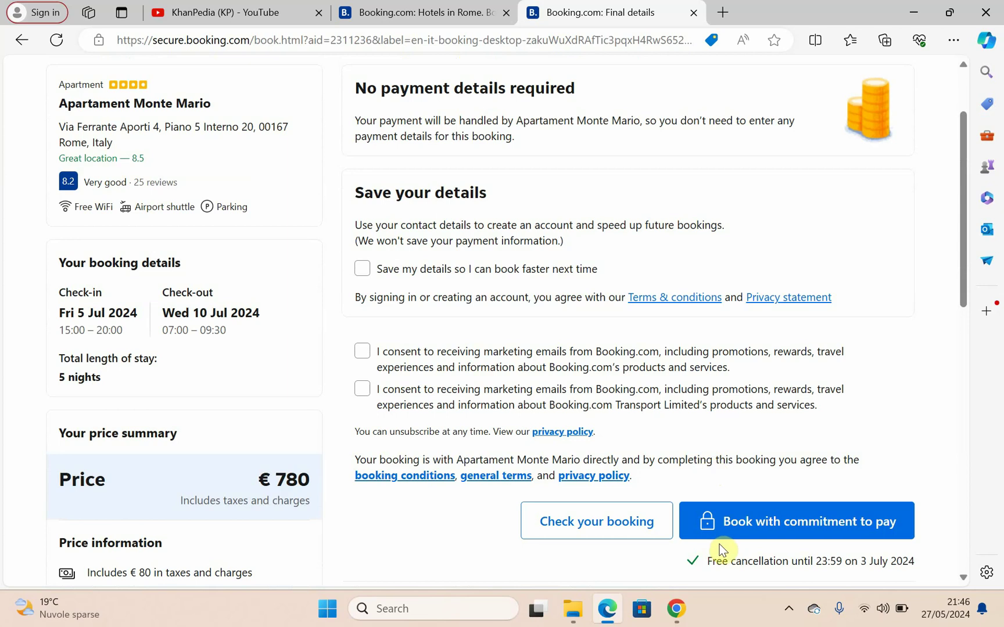
click(750, 533)
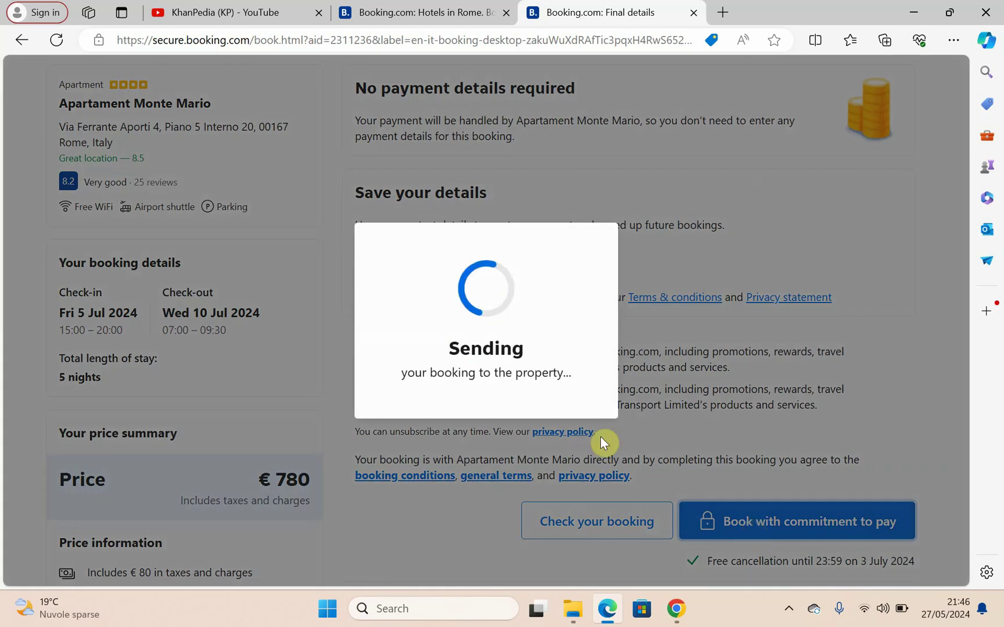
click(728, 13)
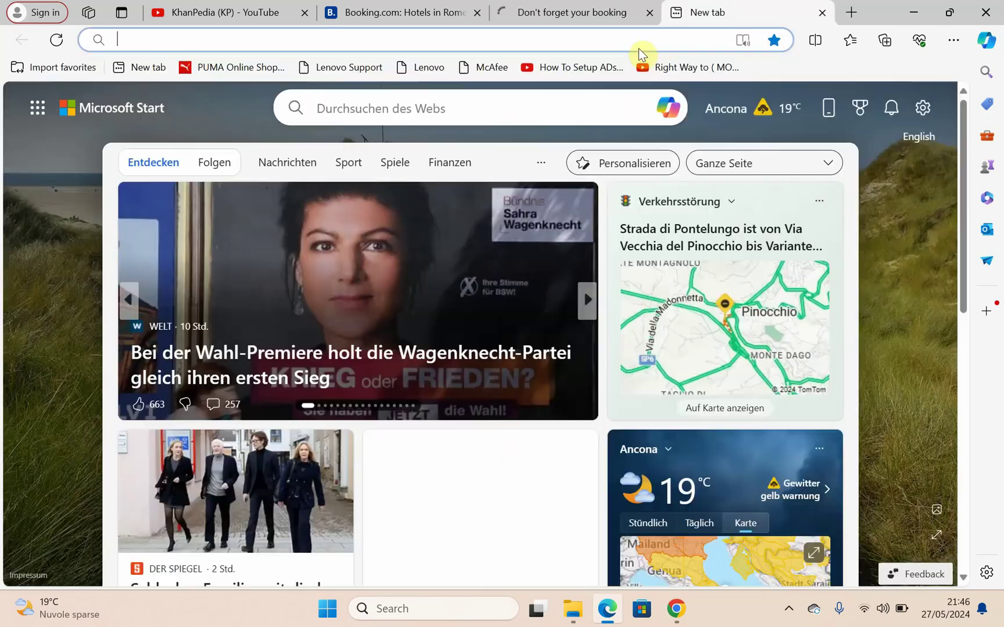
Step: Load google.com from the address bar and open Gmail
click(639, 45)
text(g)
key(Return)
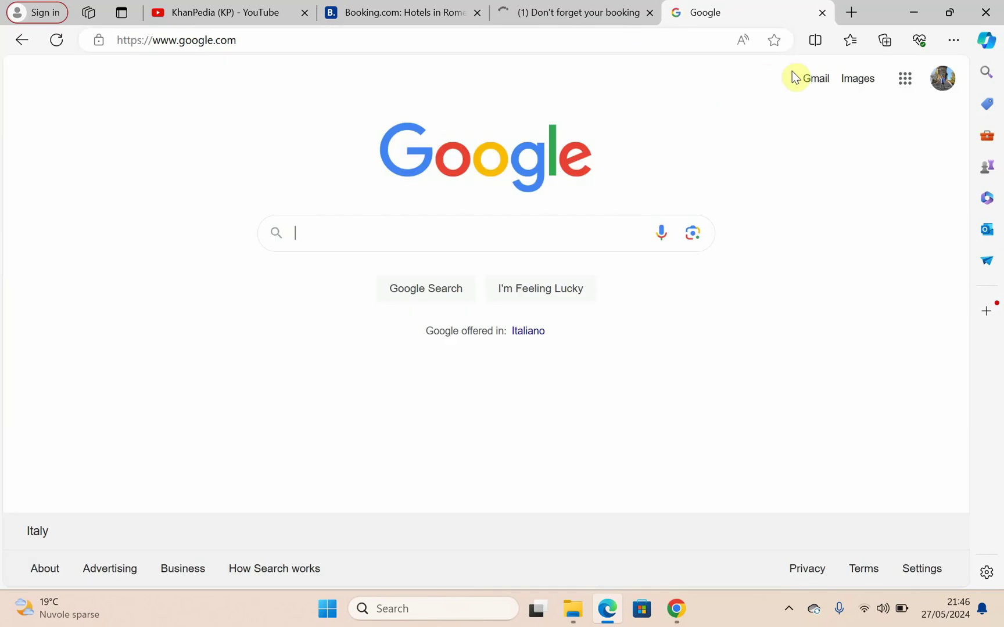
click(808, 79)
Step: Switch between Gmail and the Booking.com tab until the Rome booking is confirmed
click(559, 8)
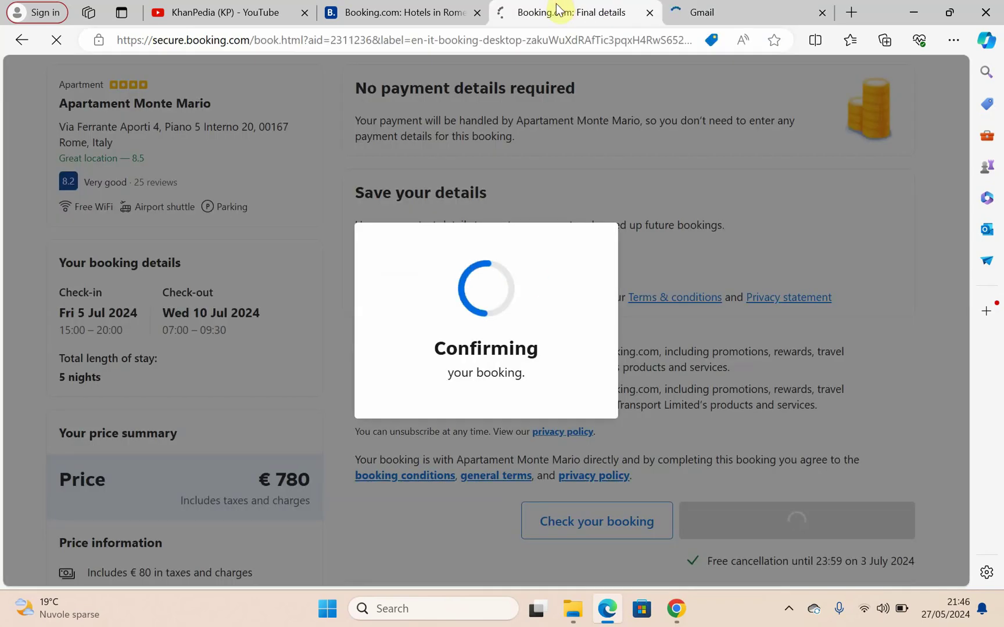
click(723, 5)
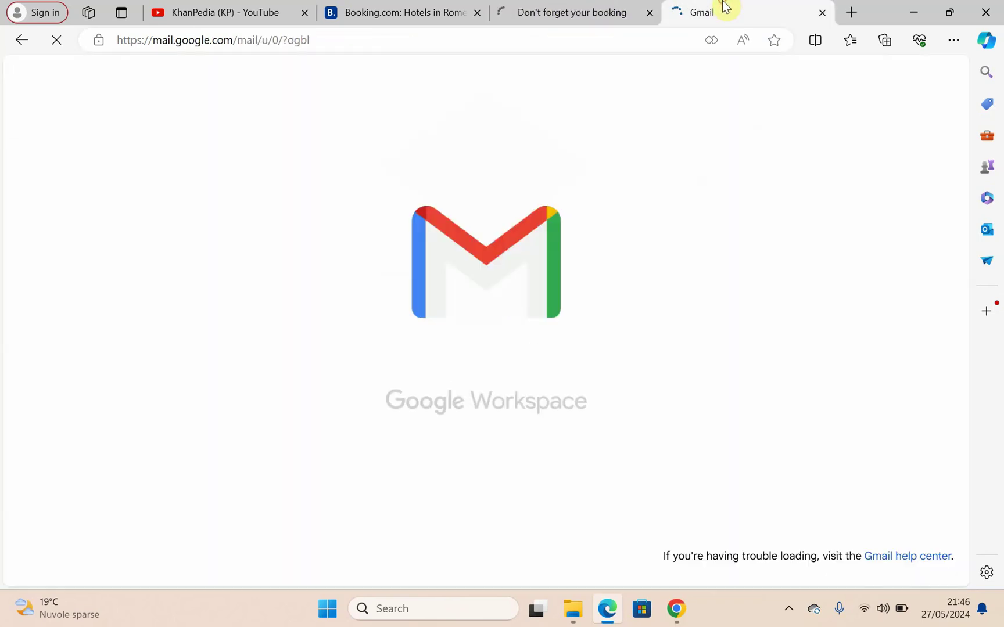
click(587, 11)
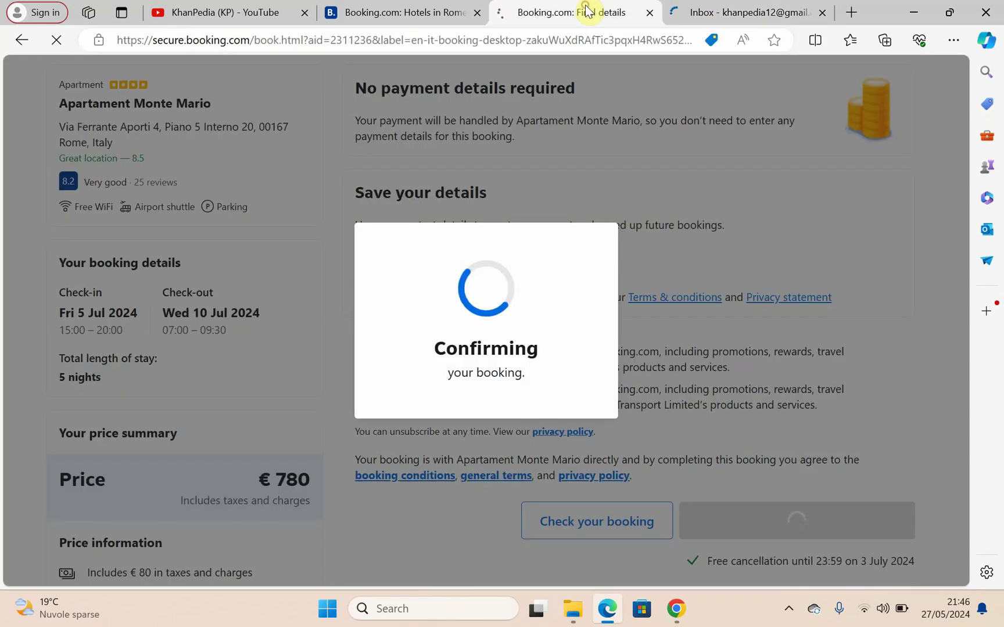
scroll(556, 347, down, 3)
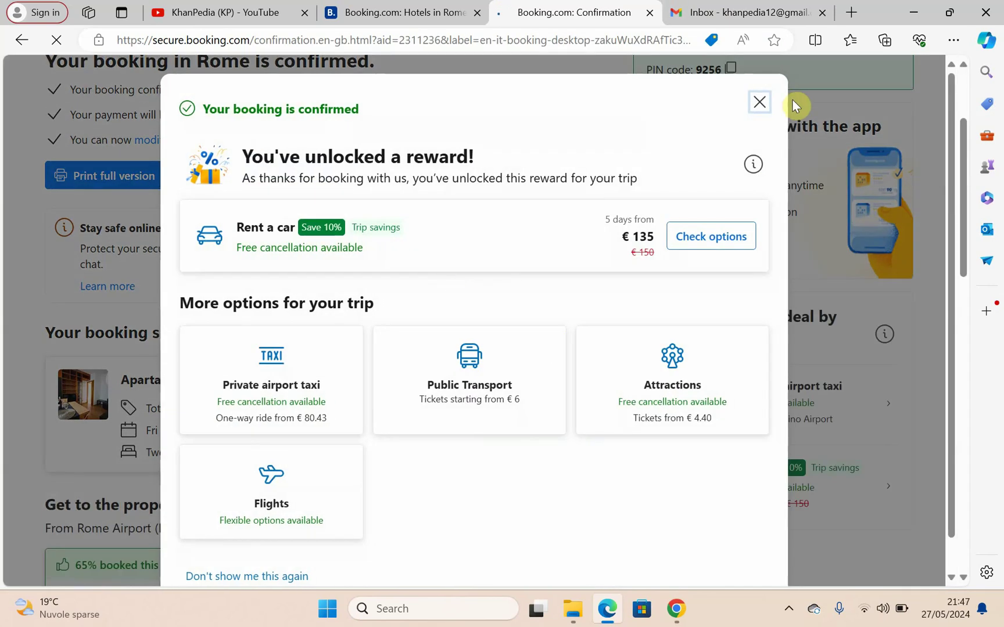
Step: Dismiss the reward offer and reload the Gmail inbox to check for new mail
click(770, 103)
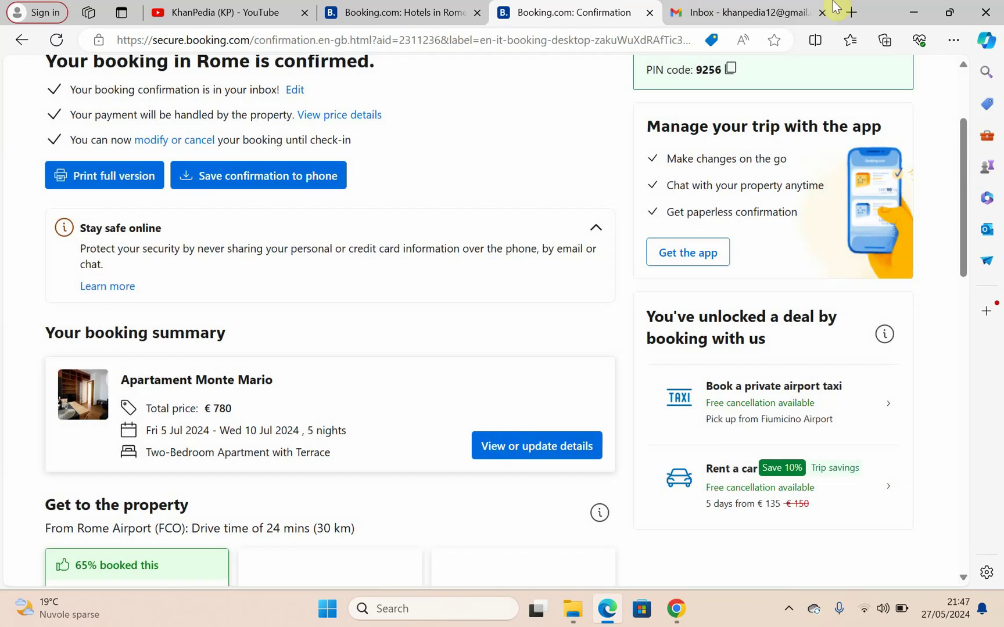
click(768, 12)
click(60, 44)
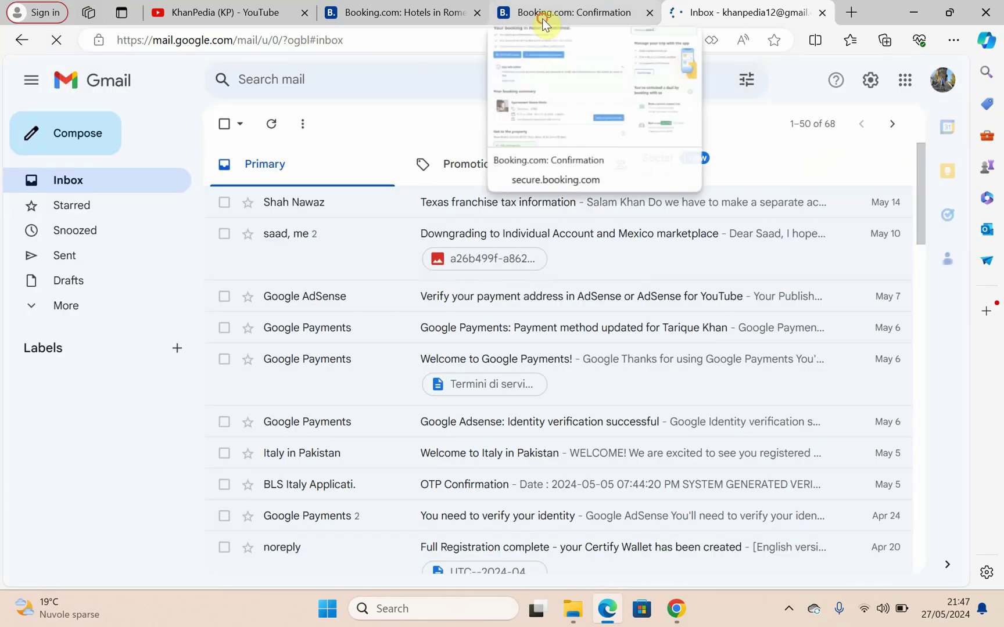
Step: Back on the confirmation page, choose the full print version in English
click(542, 17)
scroll(236, 386, up, 2)
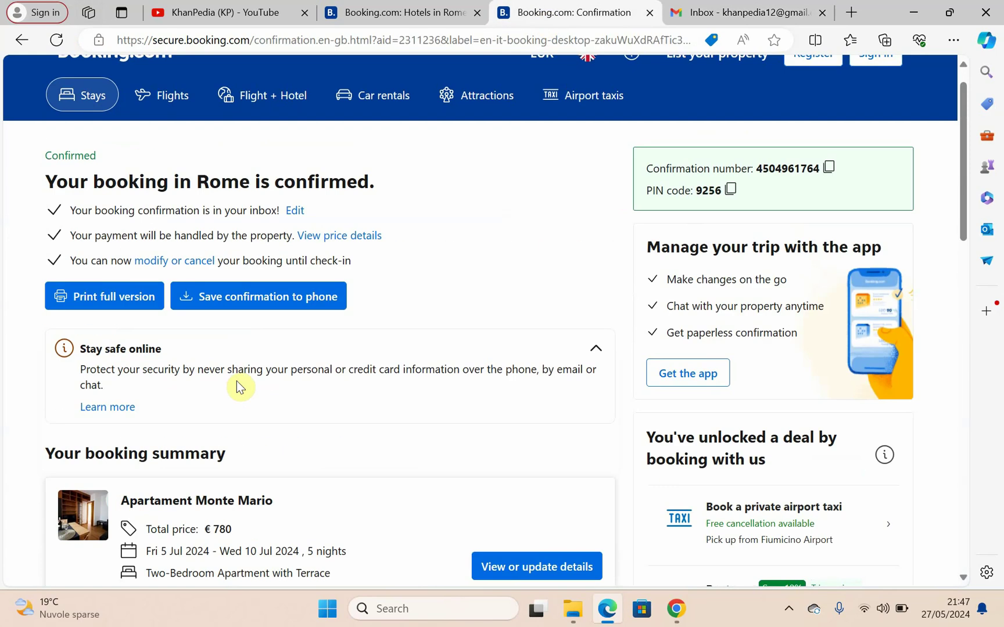
click(112, 299)
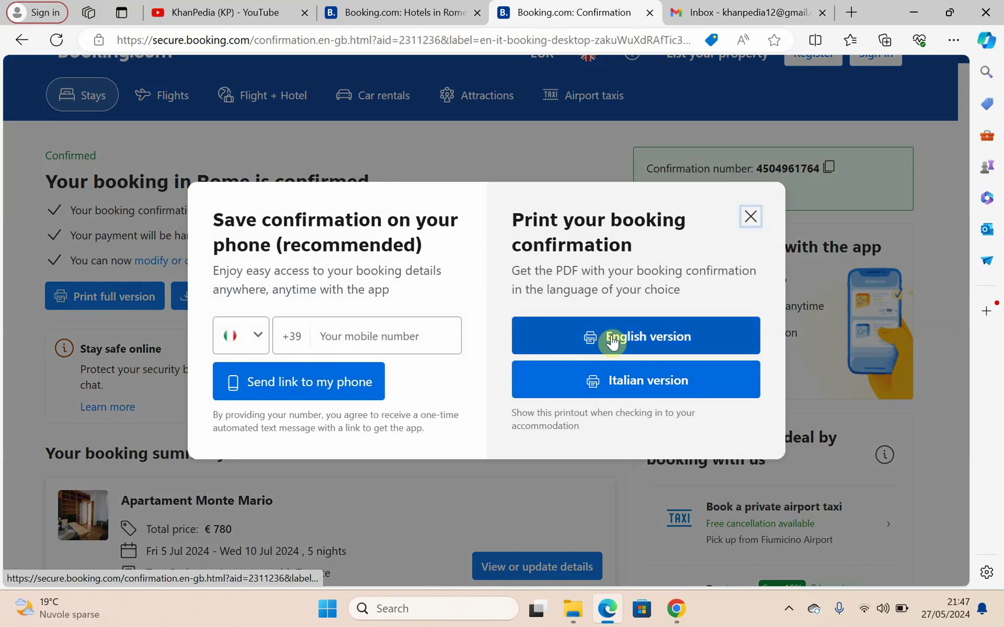
click(630, 339)
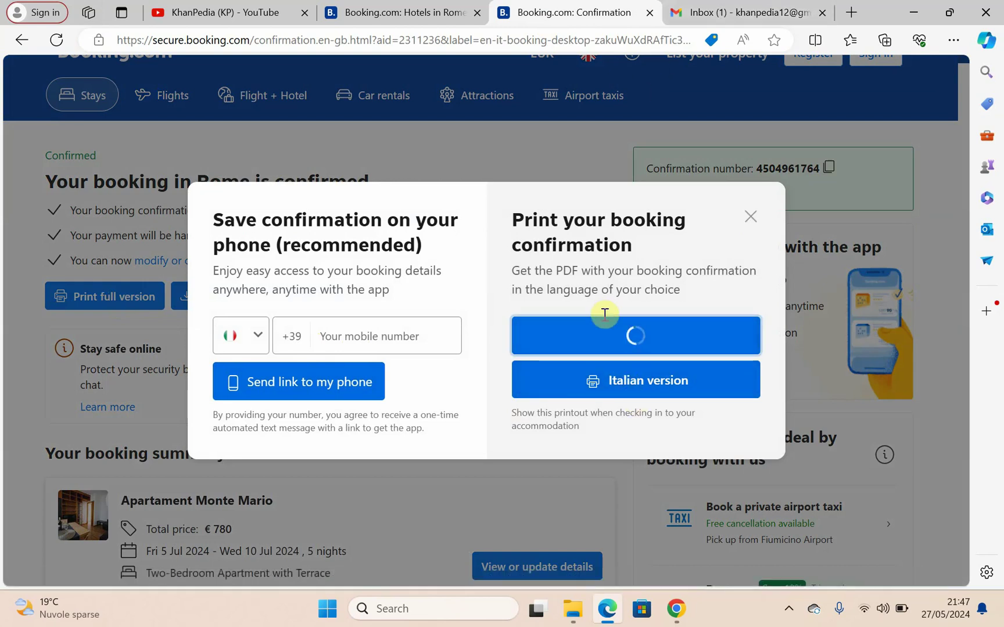
click(743, 13)
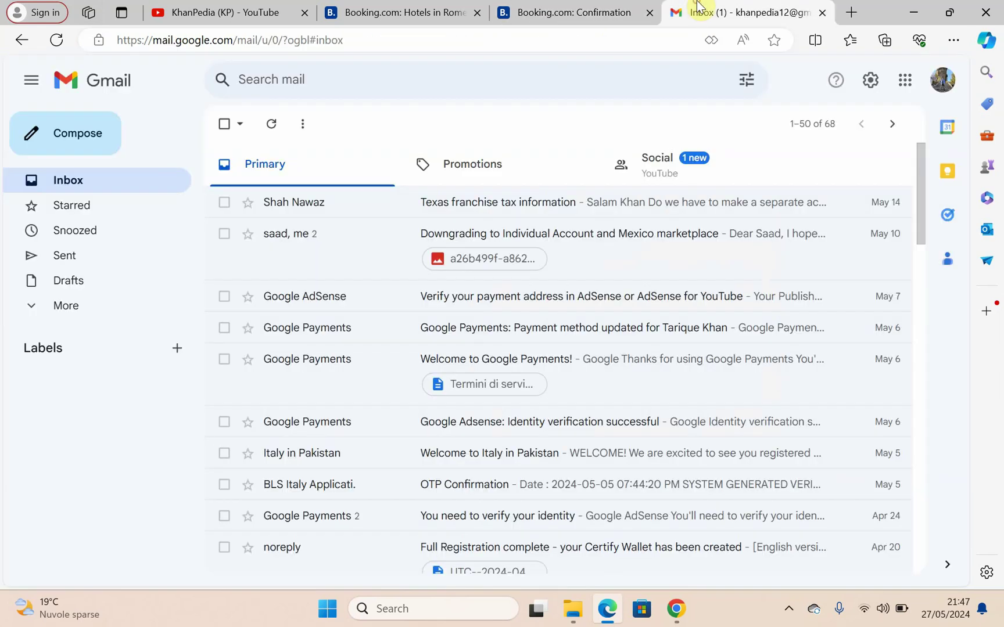
click(377, 227)
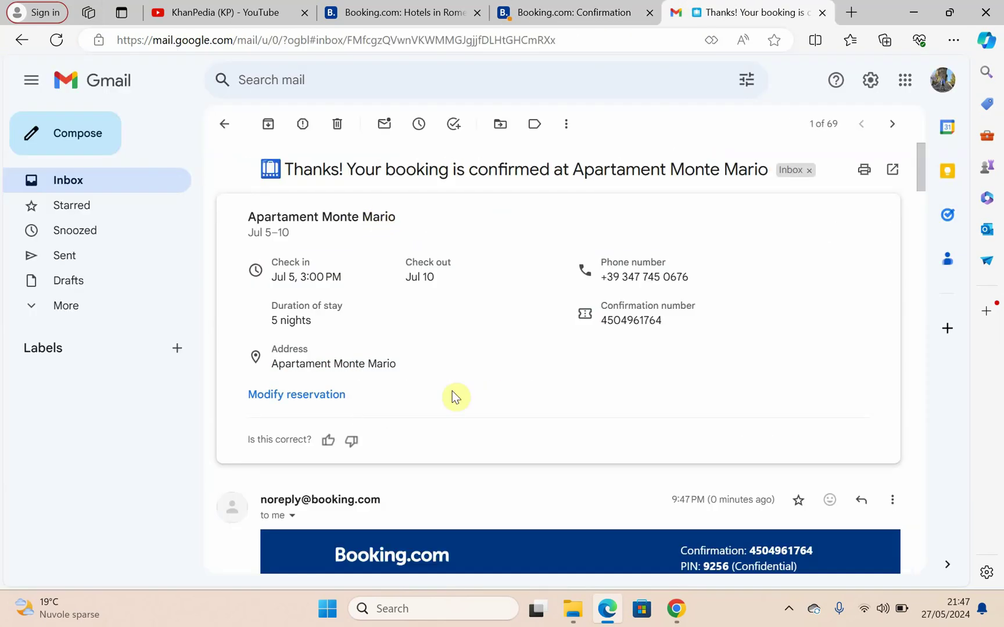
scroll(452, 392, down, 15)
scroll(452, 391, down, 20)
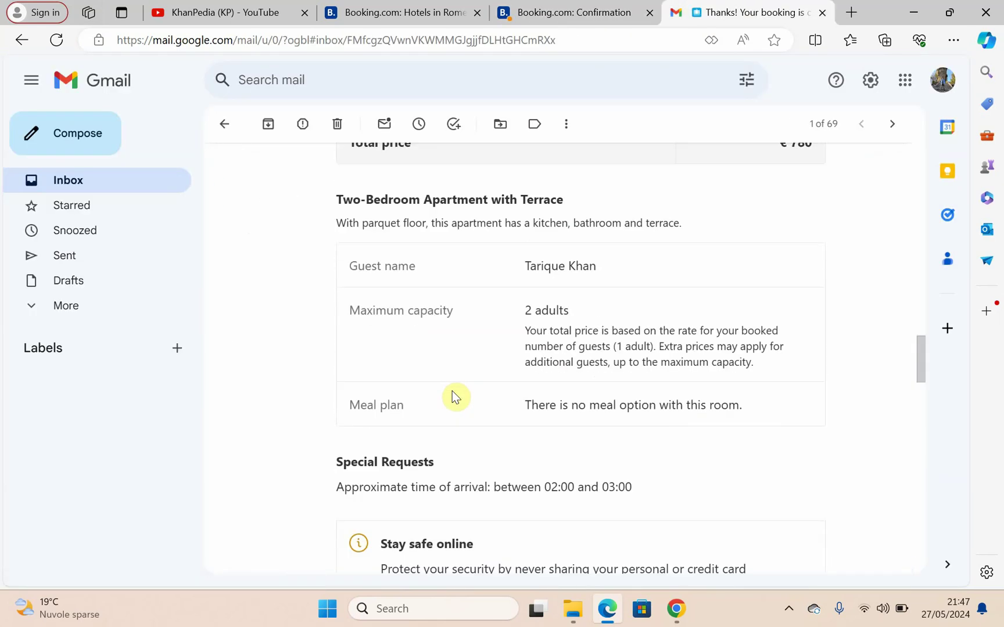
scroll(452, 392, down, 5)
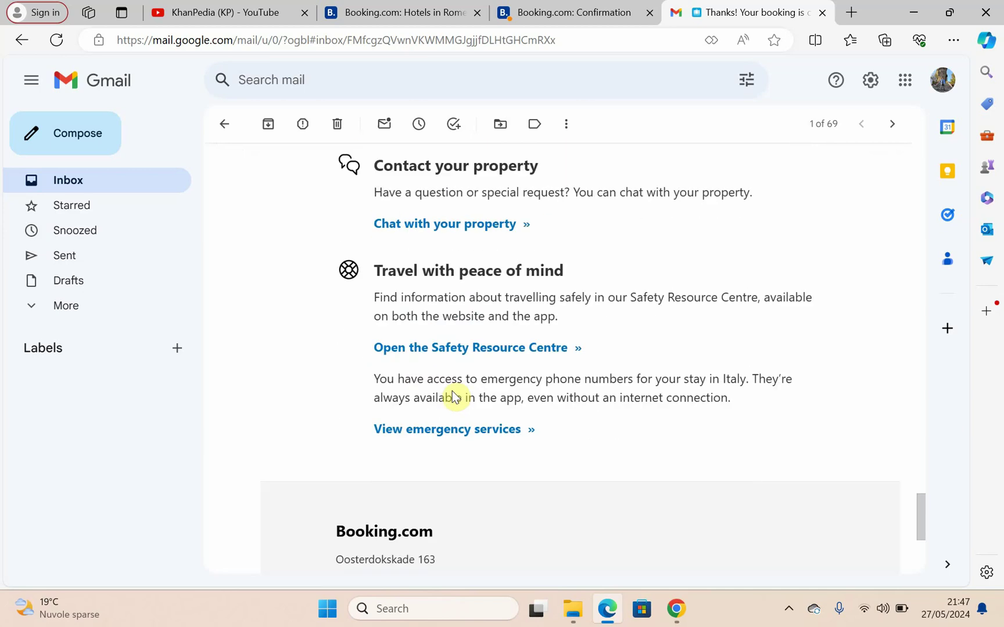
scroll(452, 391, up, 15)
scroll(452, 395, down, 10)
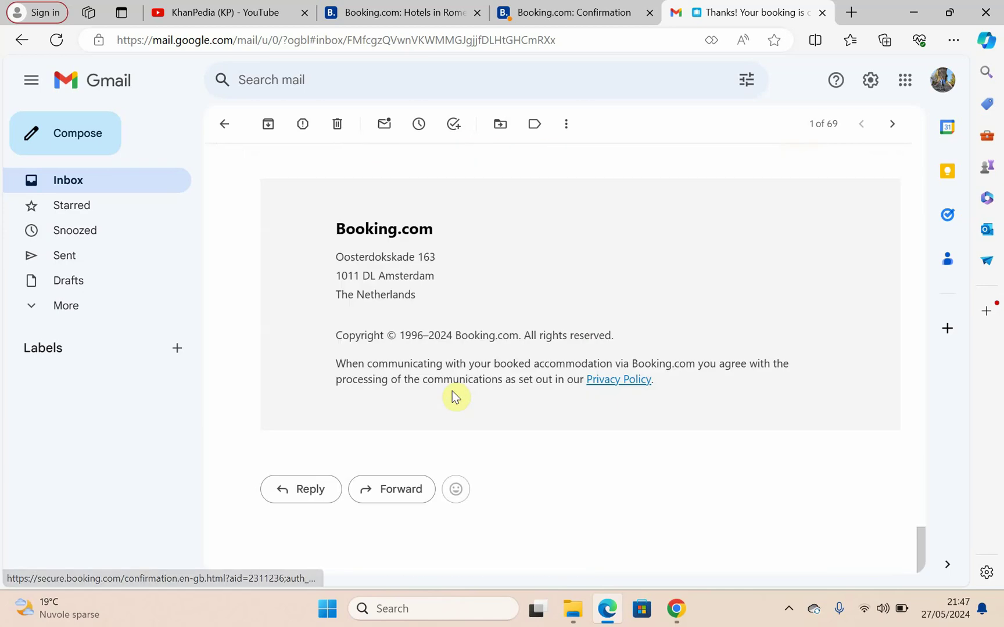
click(573, 10)
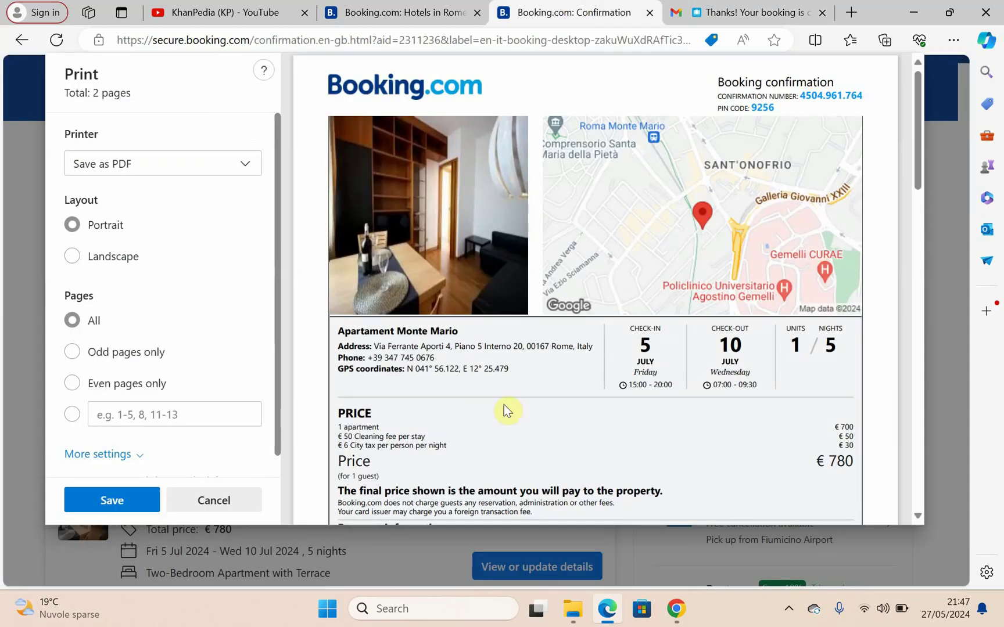
Step: Save the 2-page confirmation as 'Booking.com_ Confirmation.pdf' in Downloads and open it
scroll(524, 372, down, 15)
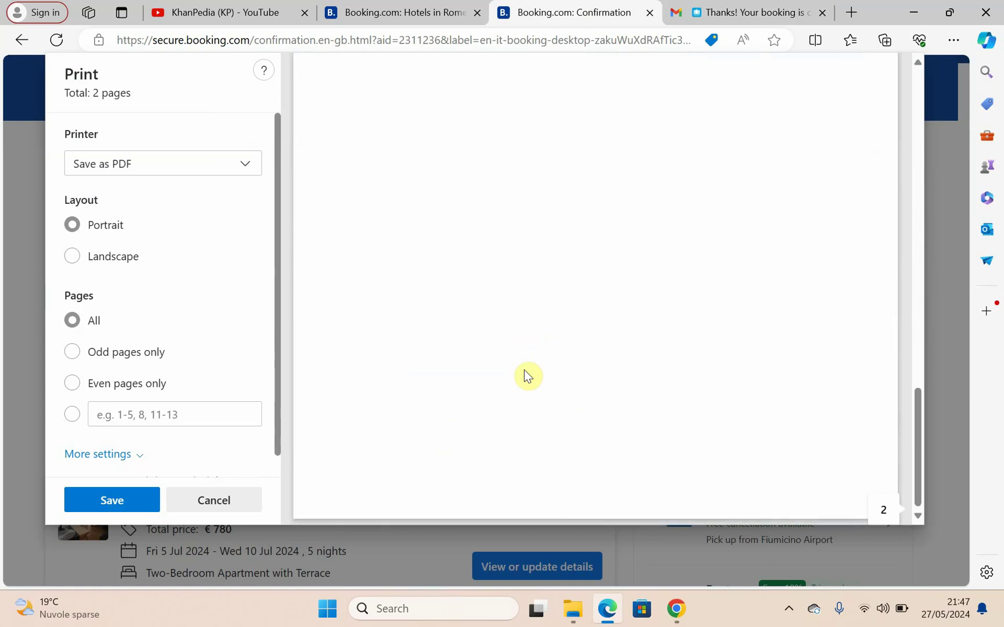
scroll(527, 377, up, 15)
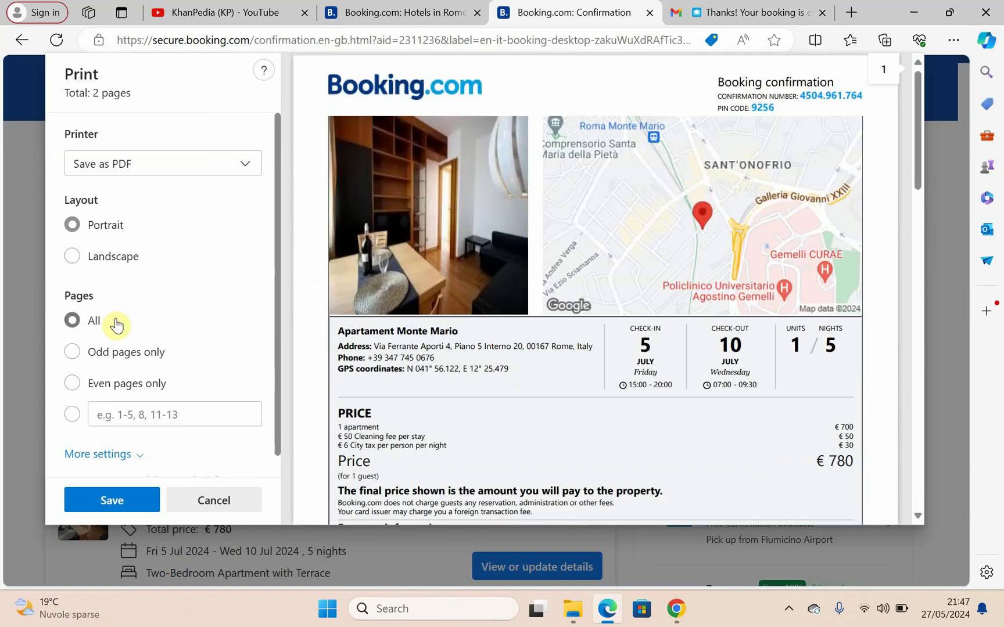
scroll(116, 326, down, 2)
scroll(121, 186, up, 2)
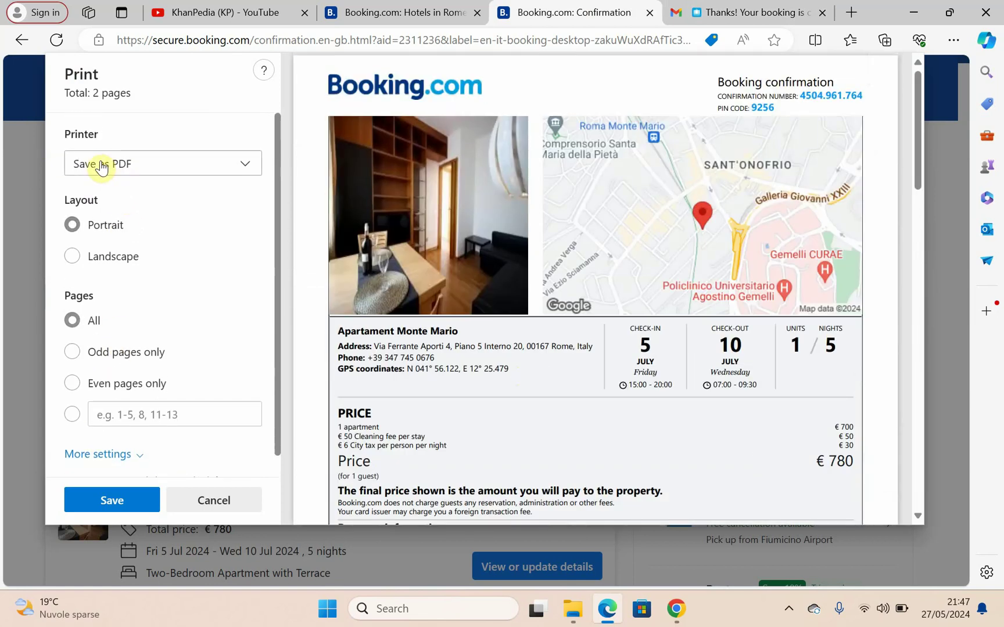
click(101, 166)
click(104, 194)
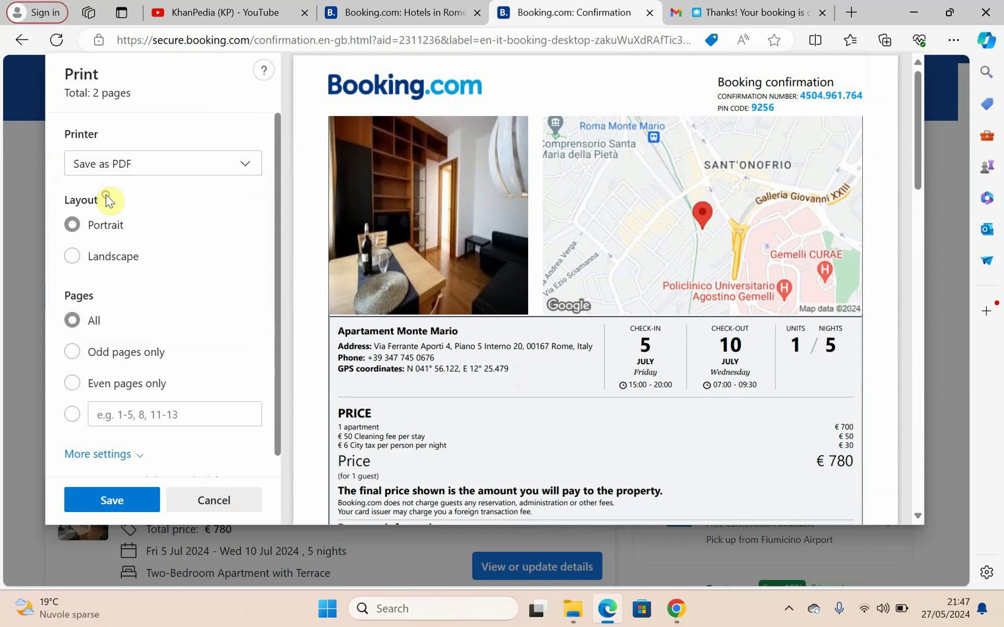
click(117, 500)
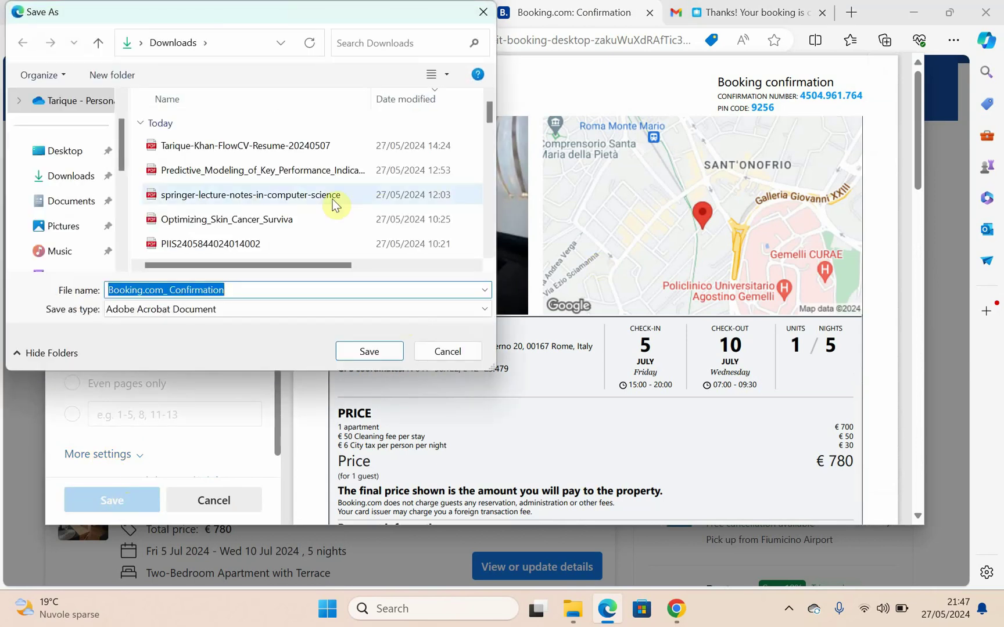
click(366, 350)
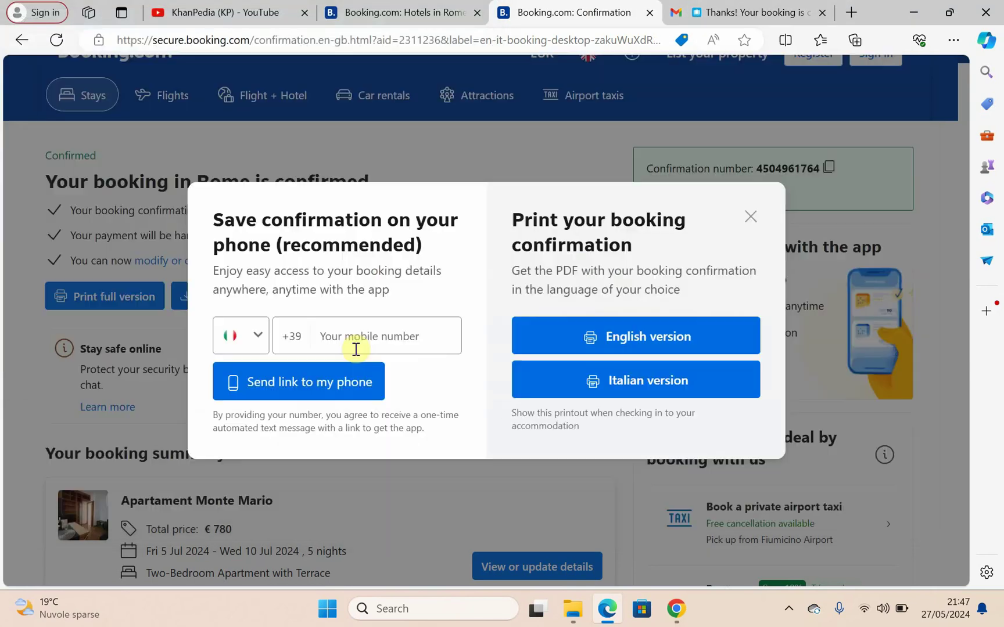
click(712, 100)
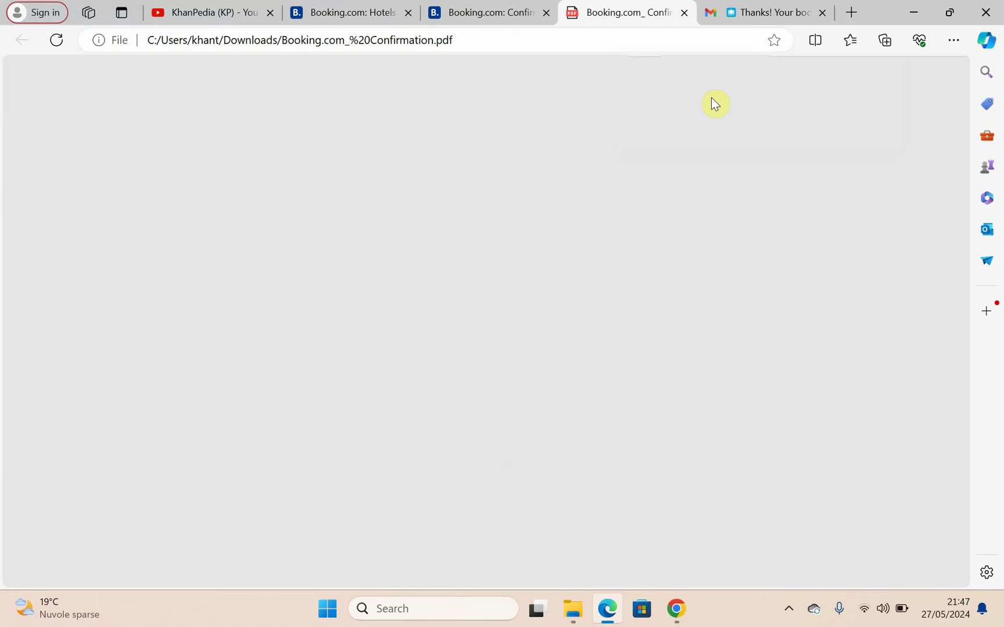
Step: Review both pages of the saved PDF, then go back to the Booking.com confirmation
scroll(570, 261, down, 2)
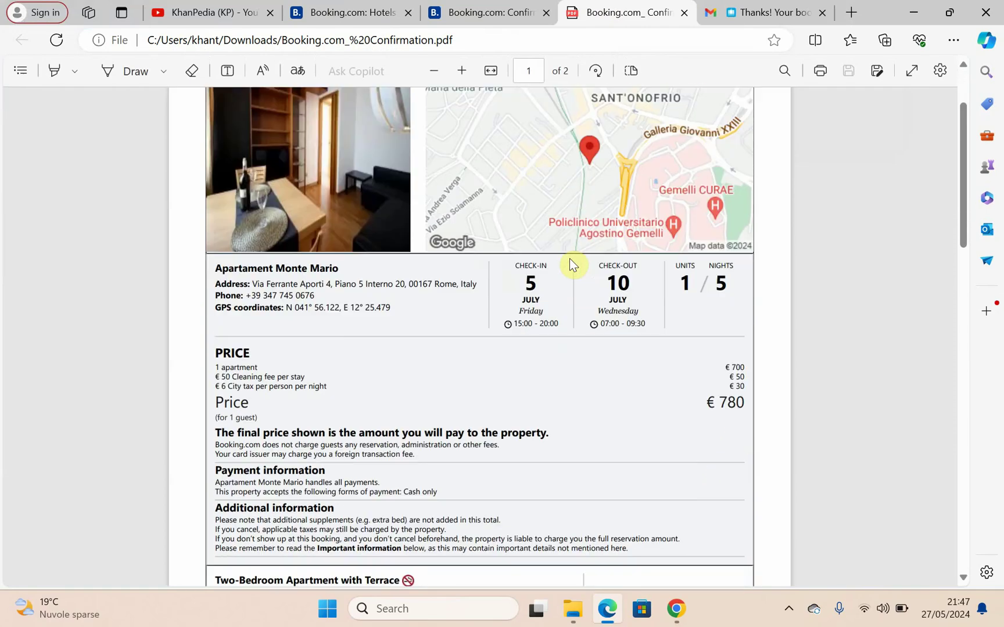
scroll(569, 260, down, 15)
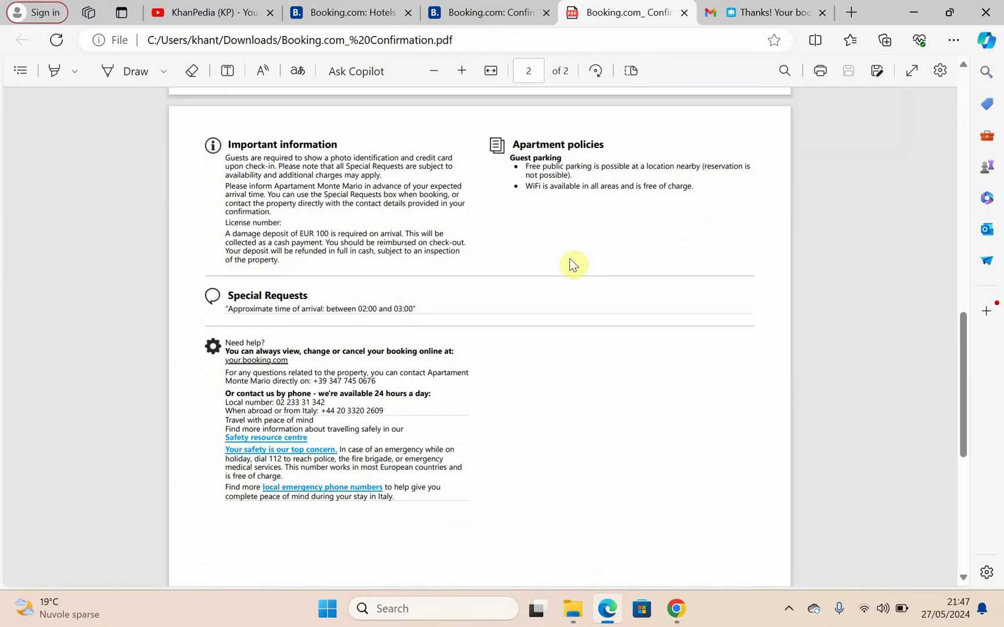
scroll(570, 261, up, 17)
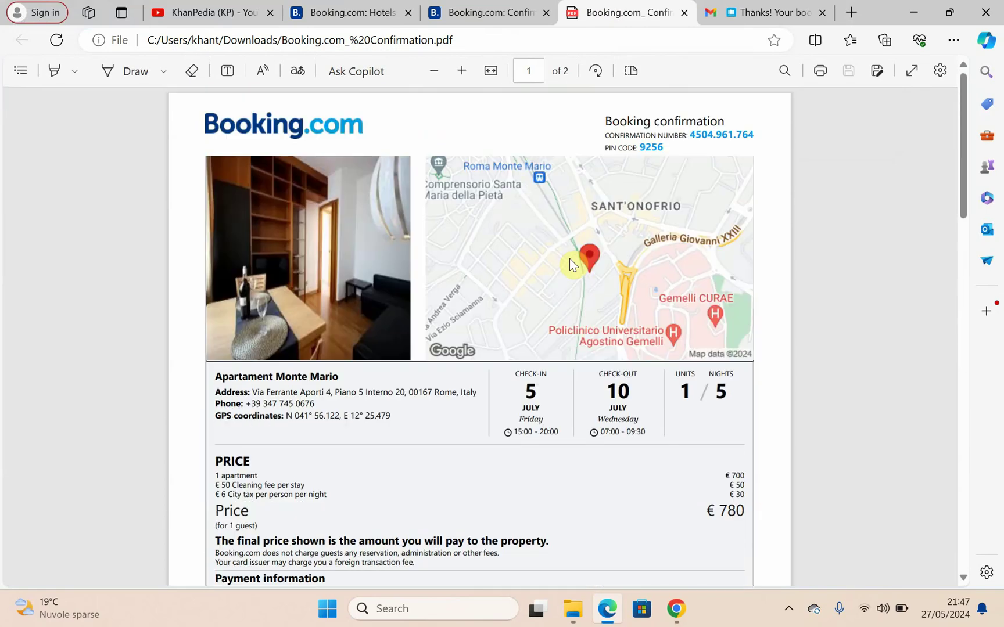
scroll(569, 259, down, 1)
scroll(569, 259, up, 1)
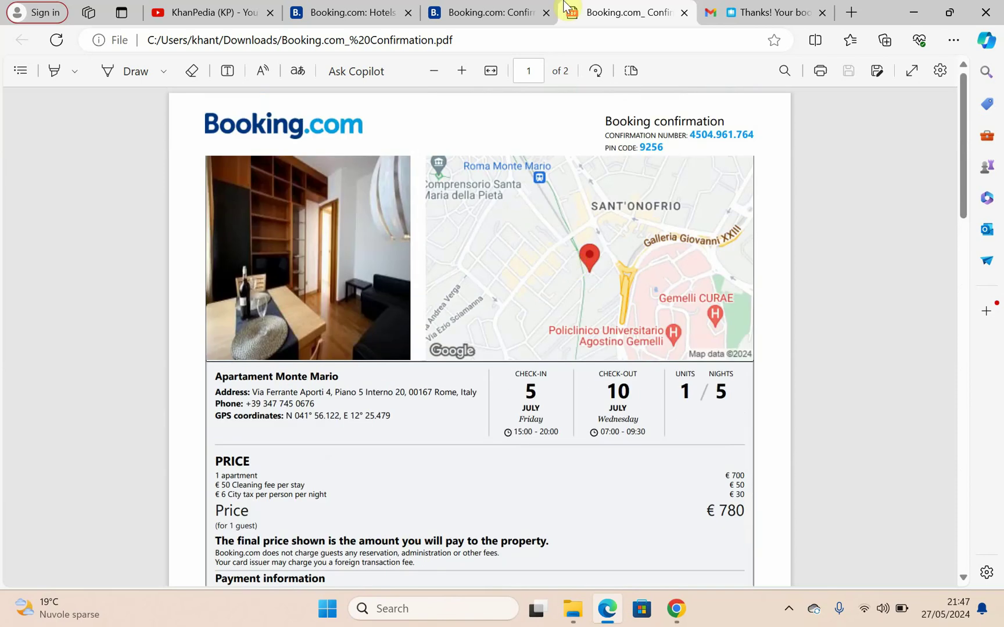
click(478, 13)
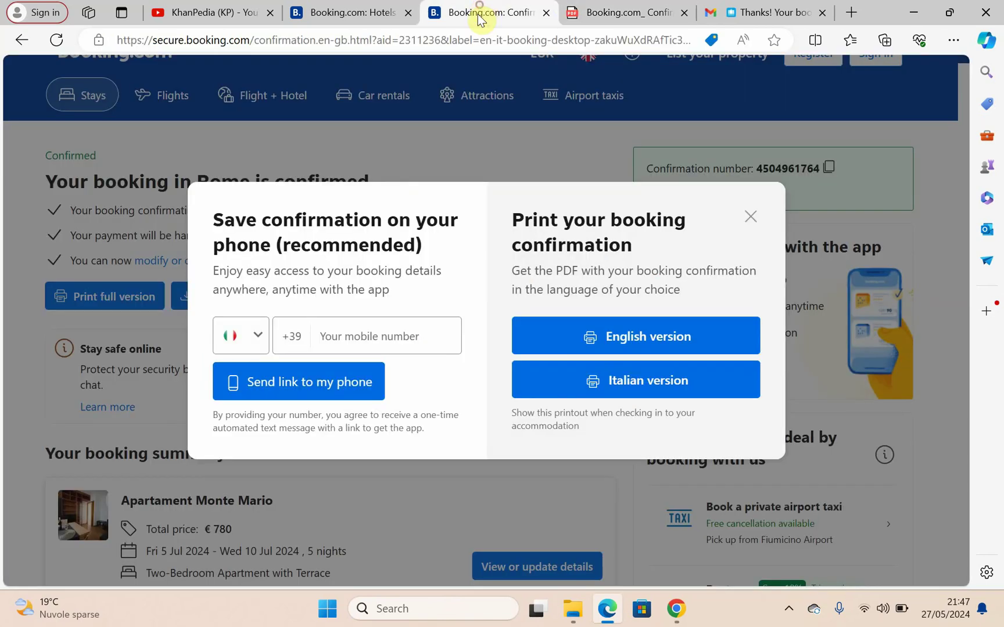
Step: Close the save/print popup and open the Rome booking's View or update details page
click(752, 218)
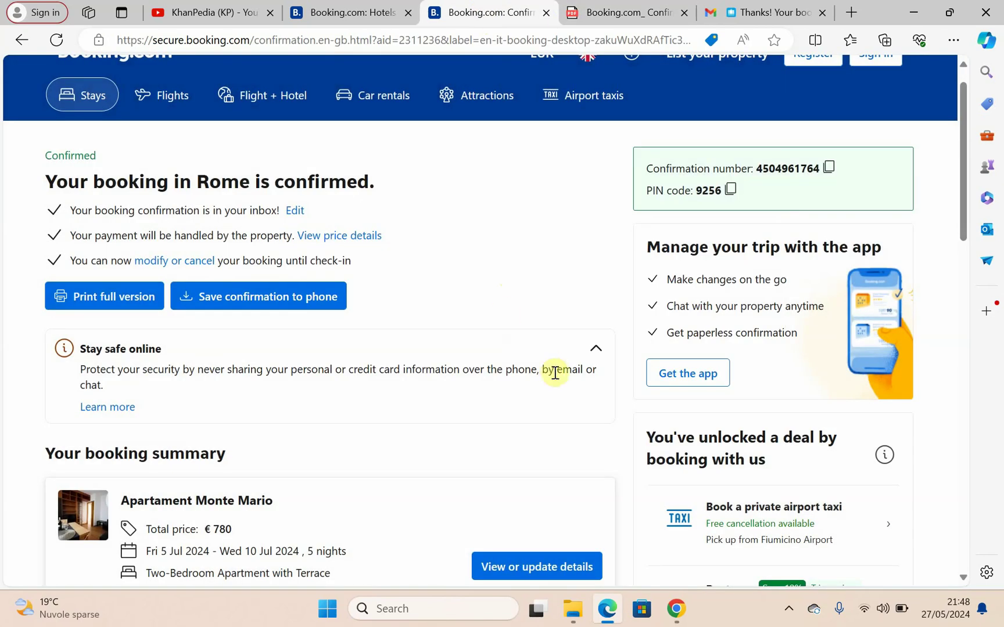
scroll(553, 370, down, 5)
scroll(553, 375, down, 4)
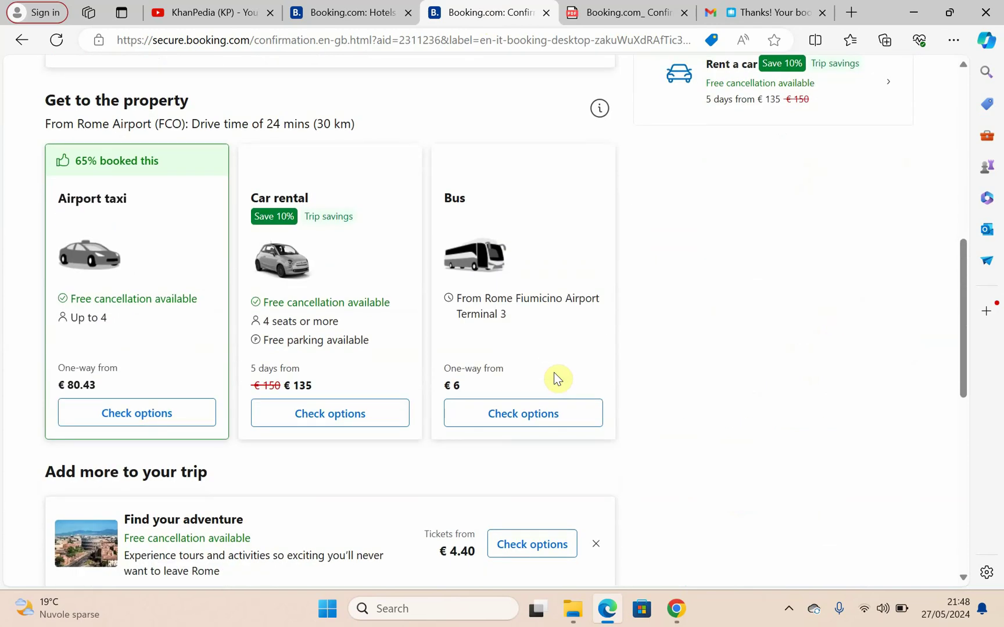
scroll(553, 375, up, 10)
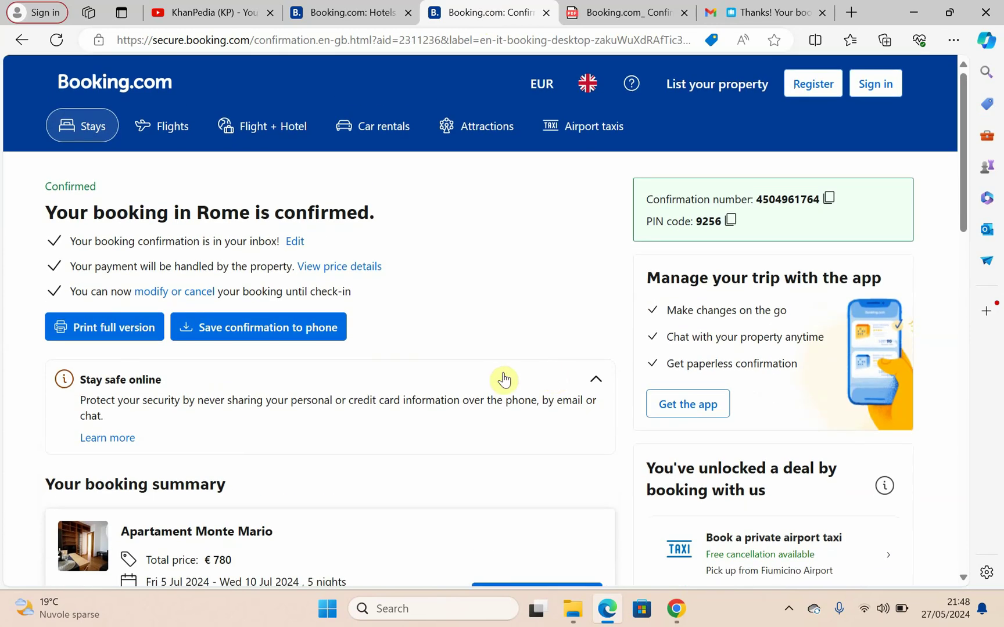
scroll(458, 398, down, 5)
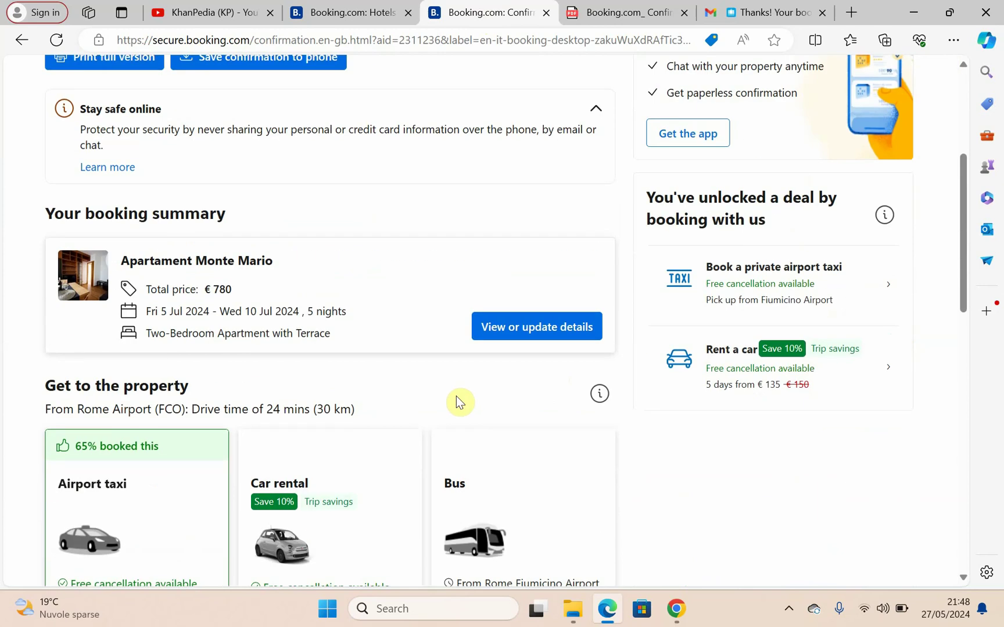
scroll(457, 401, down, 2)
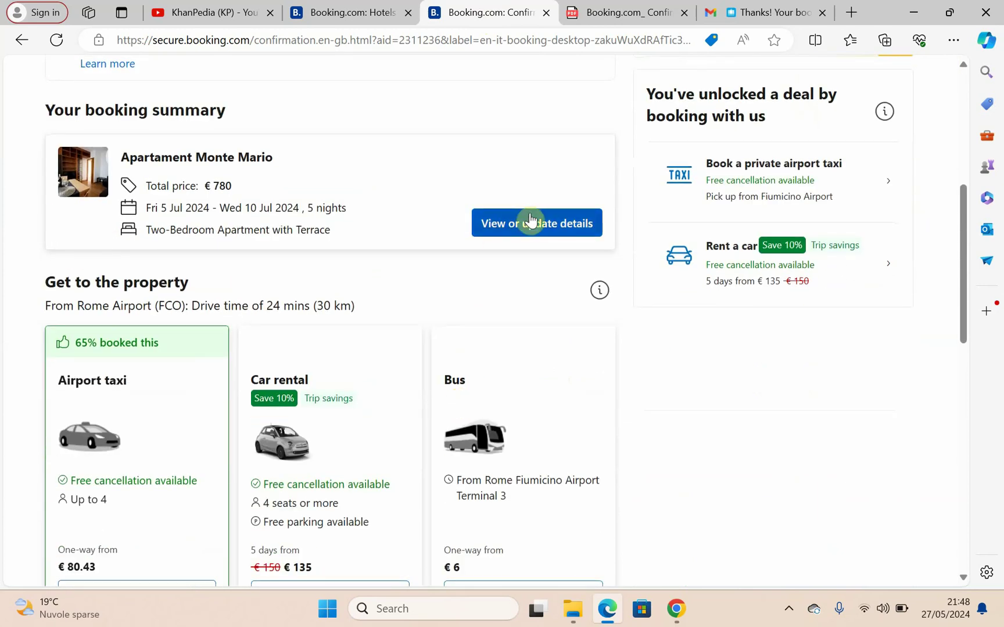
click(519, 226)
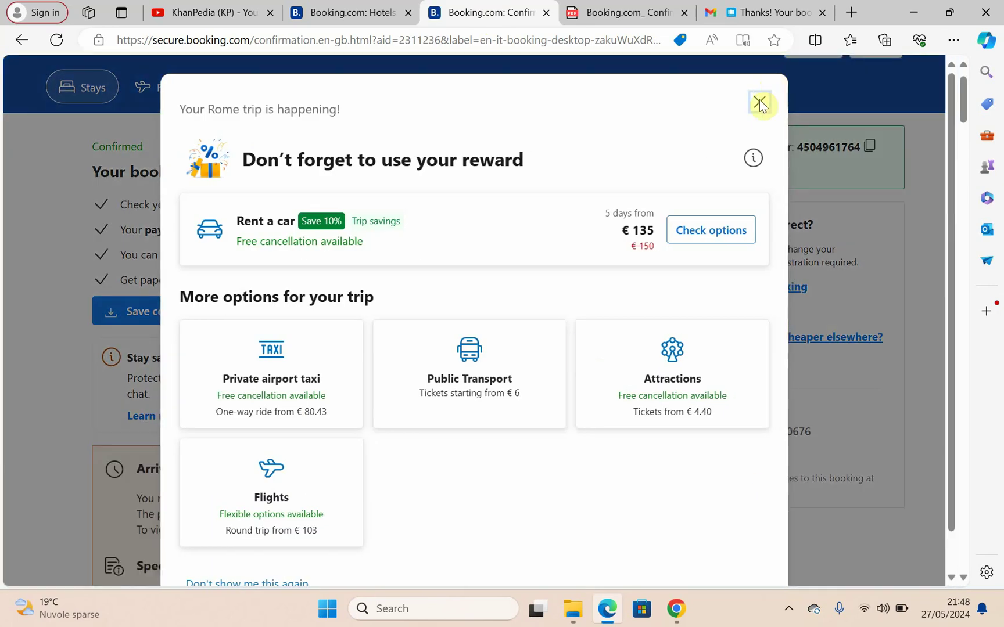
click(760, 103)
scroll(575, 278, down, 4)
scroll(723, 269, up, 4)
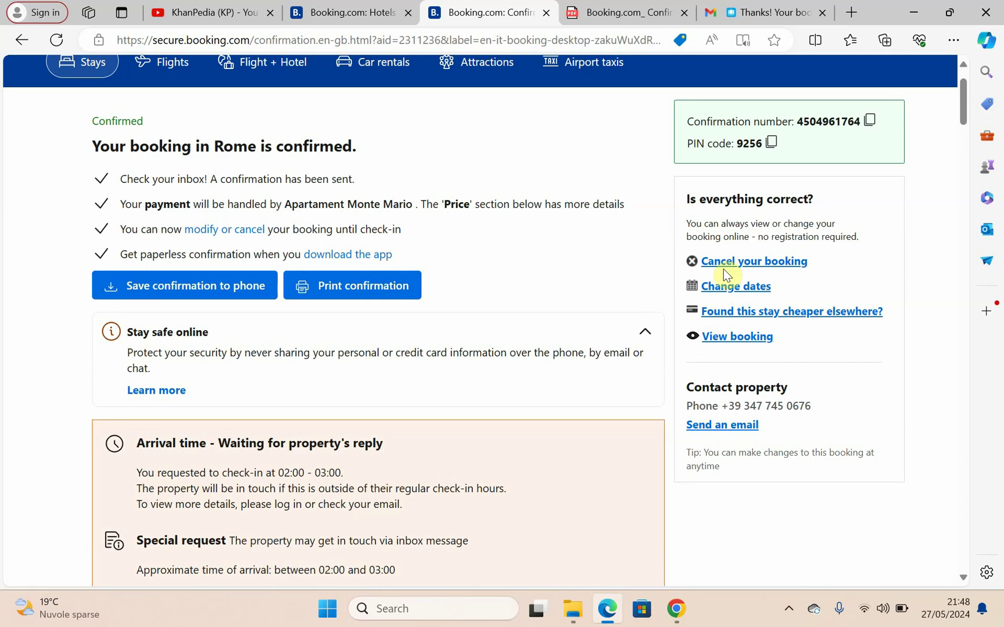
Step: Cancel with reason 'Personal reasons/trip was called off' and sub-reason 'Due to sickness'
click(741, 261)
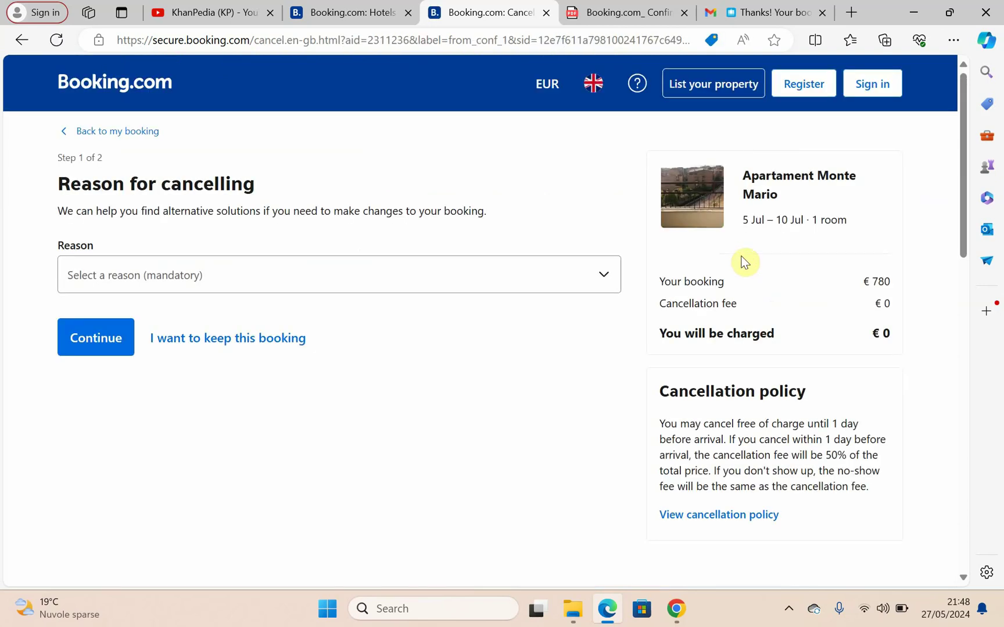
click(348, 280)
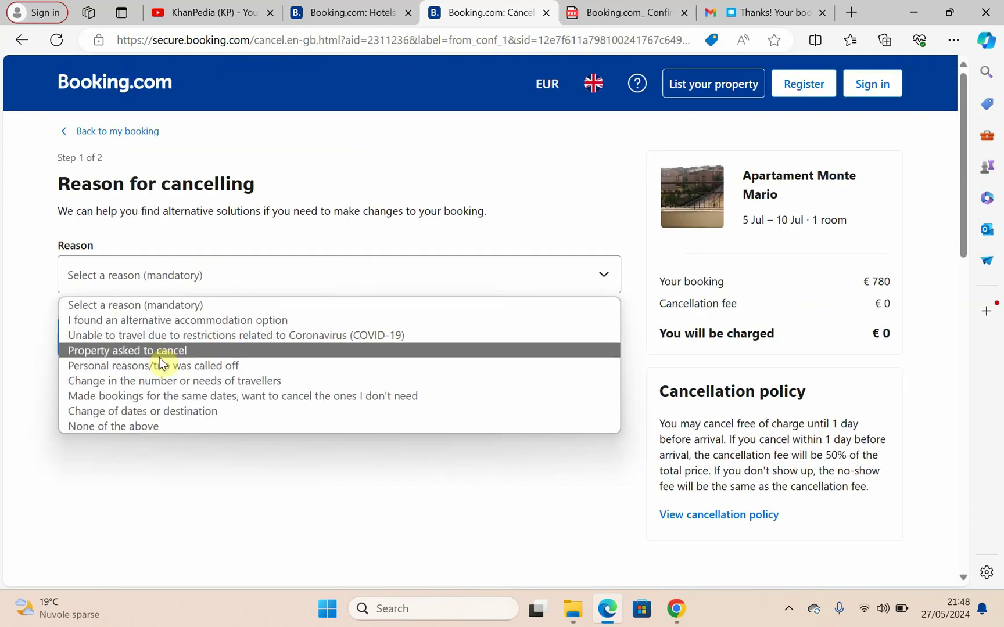
click(124, 336)
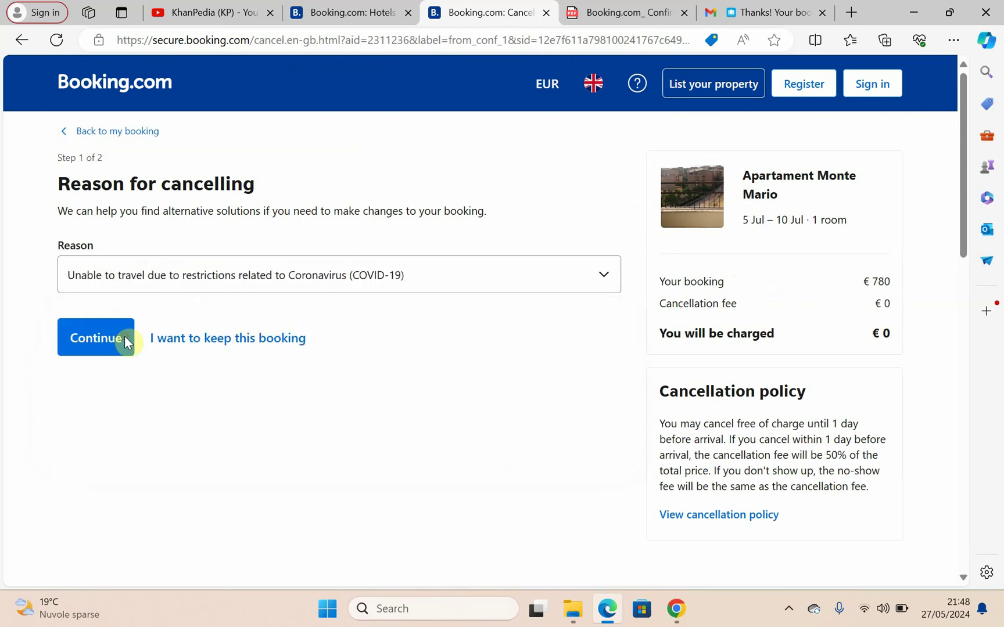
click(143, 289)
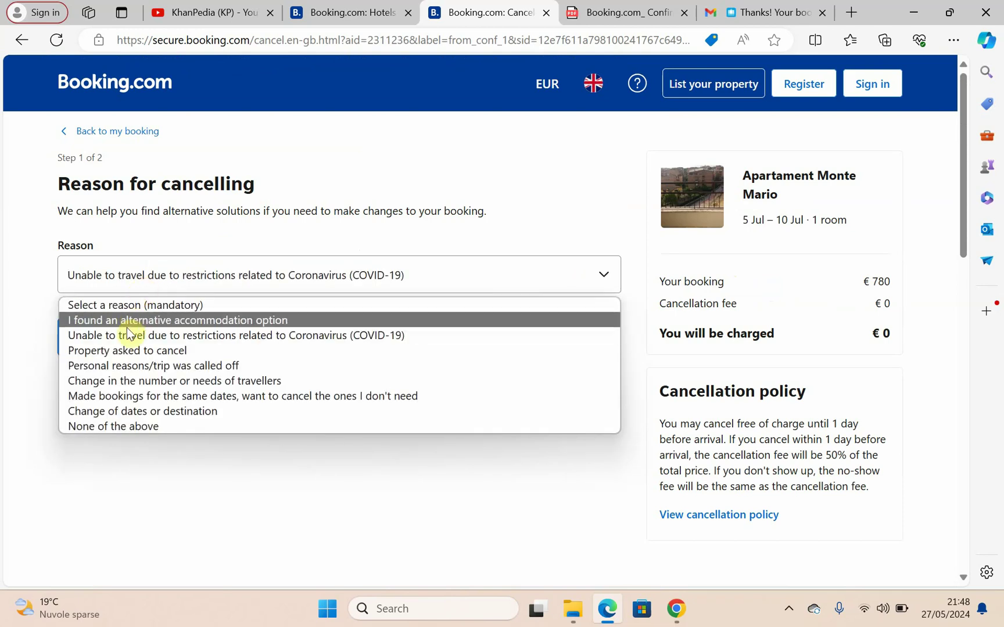
click(130, 366)
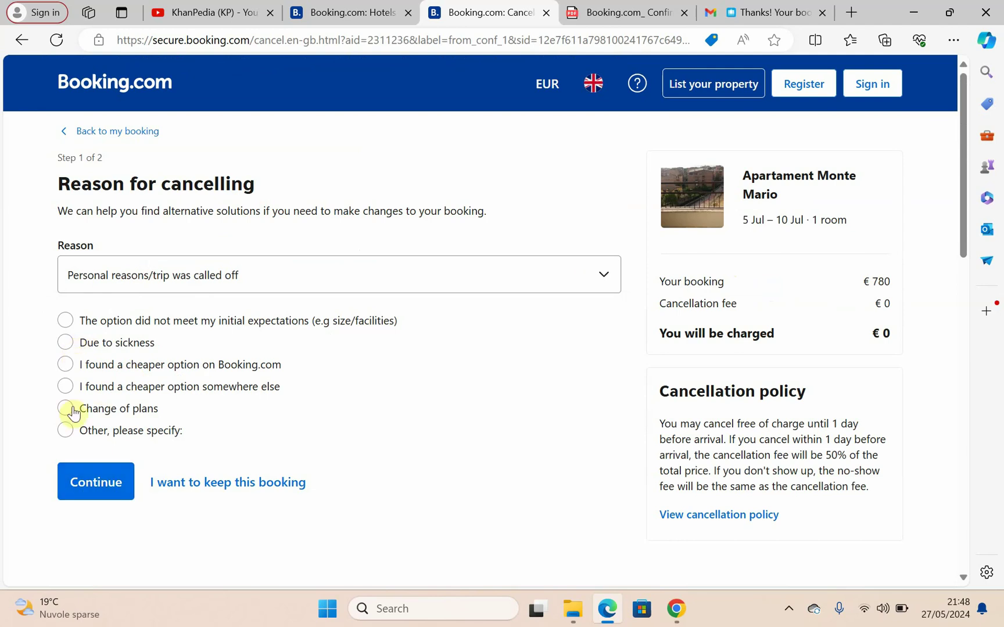
click(96, 482)
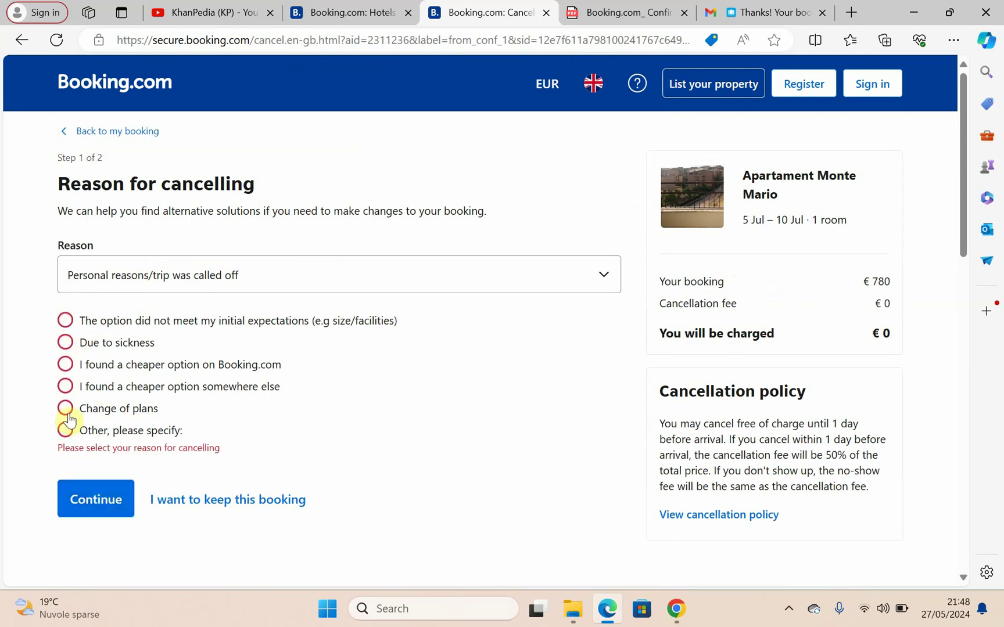
click(65, 349)
click(111, 484)
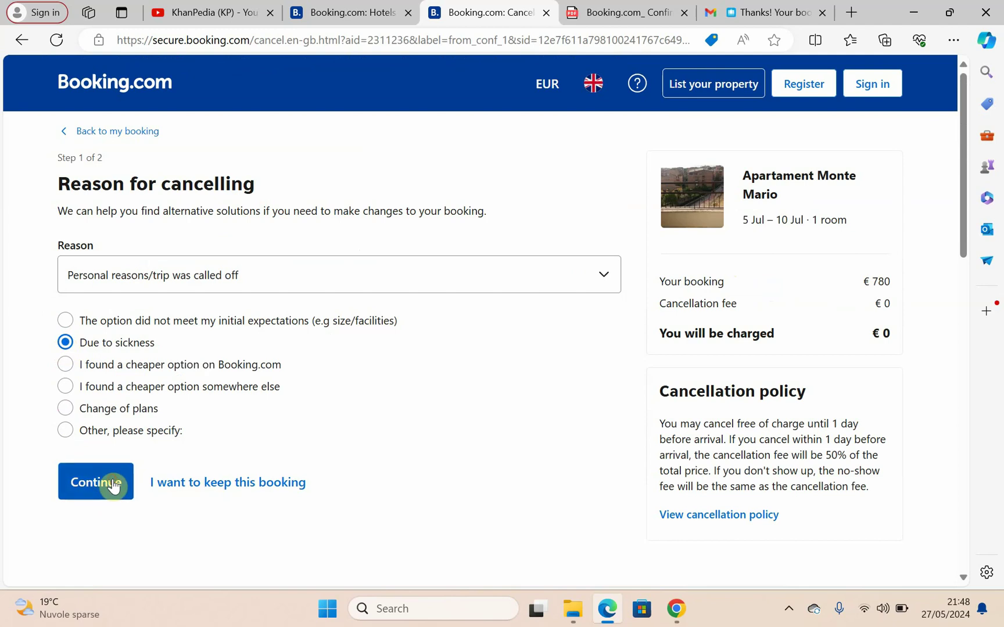
scroll(199, 488, down, 2)
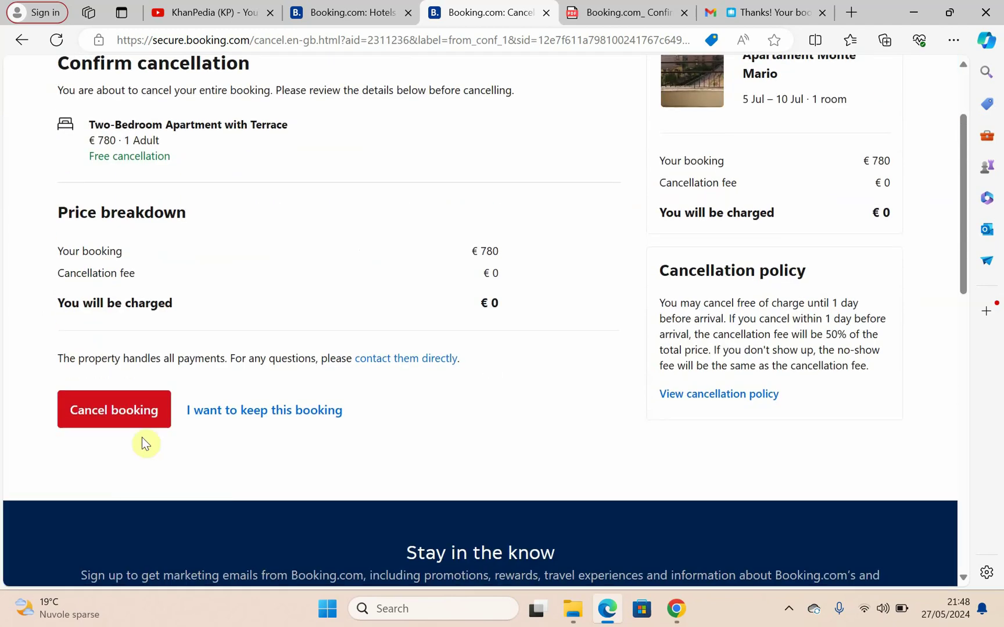
Step: Confirm the free cancellation and open the 'Booking cancelled' email in the Gmail inbox
click(113, 423)
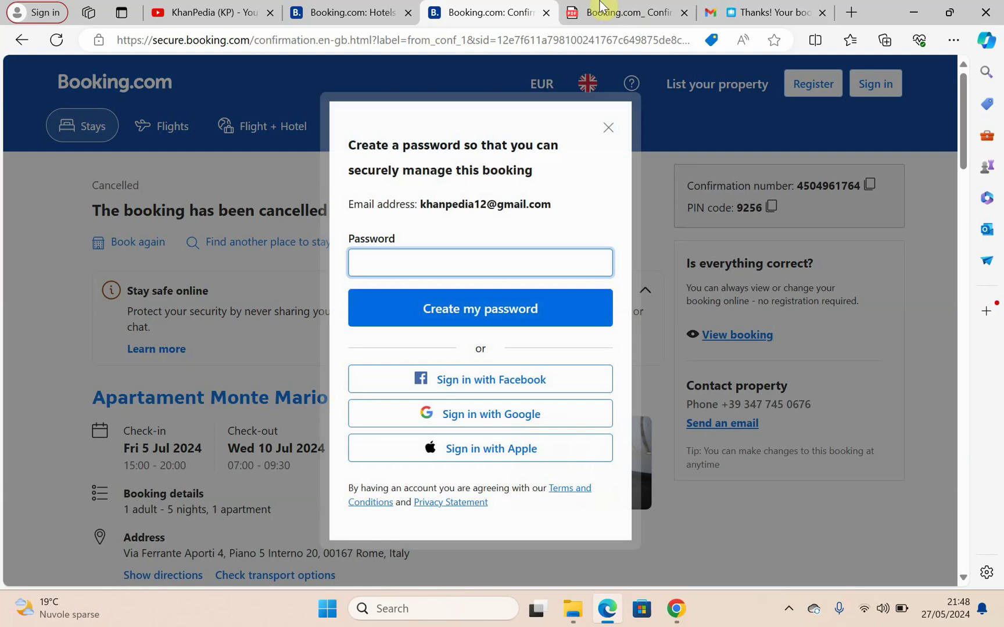
click(634, 12)
click(717, 8)
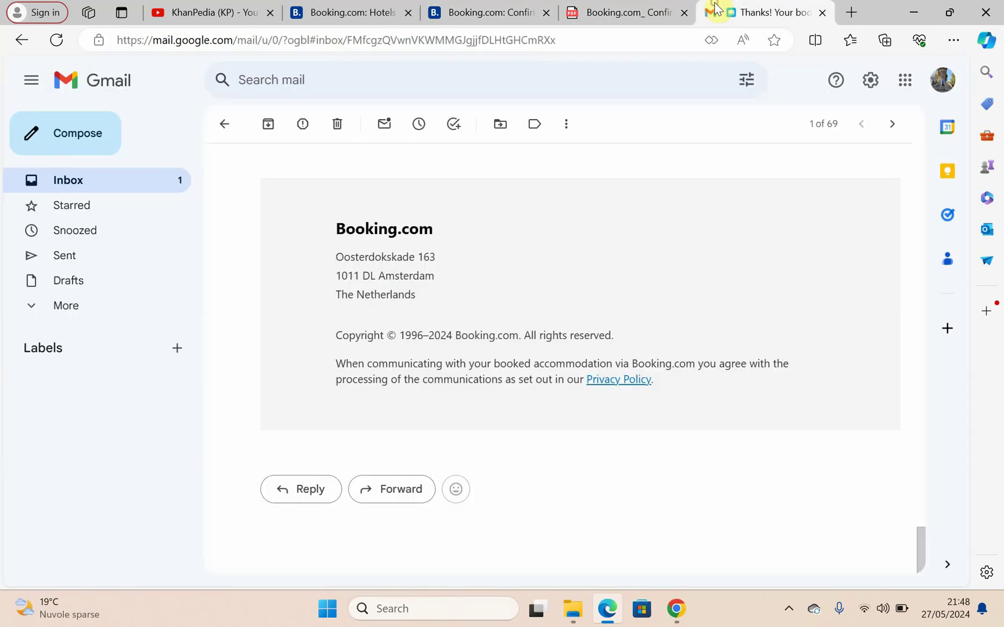
click(148, 196)
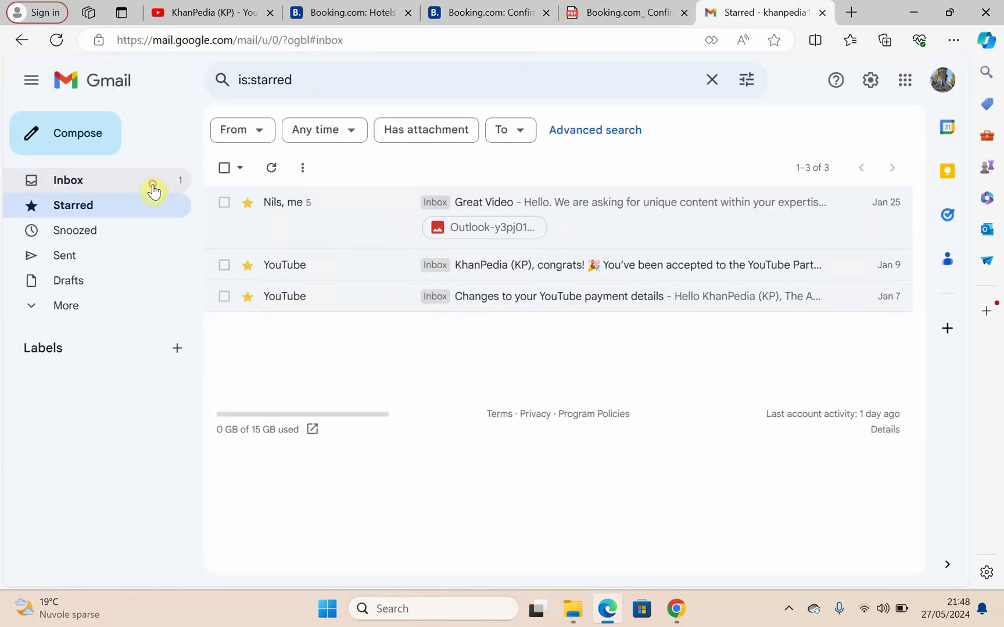
click(153, 184)
click(318, 205)
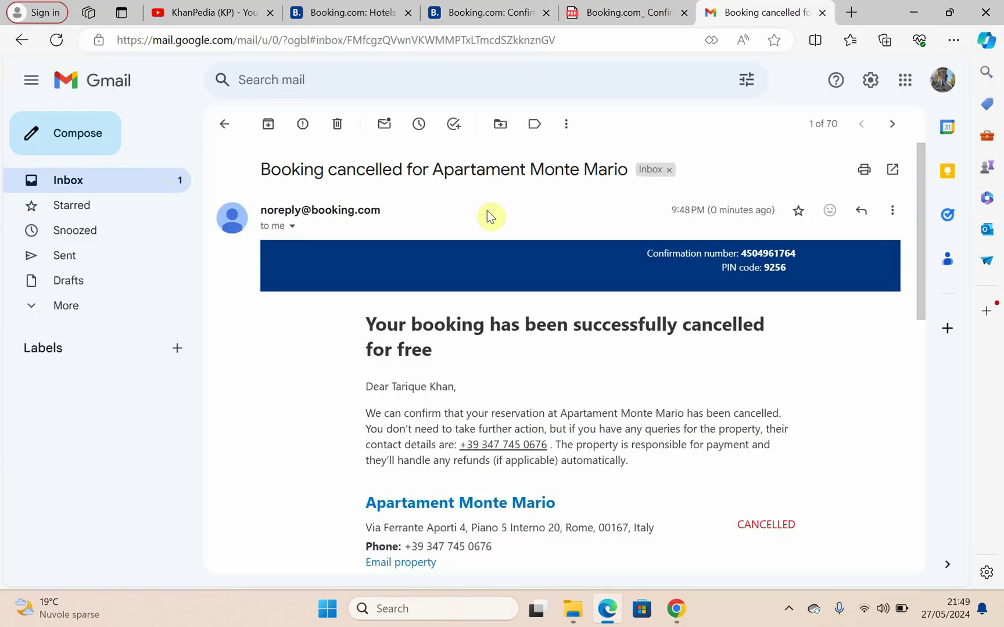
scroll(481, 372, down, 3)
Step: Look over Booking.com_ Confirmation.pdf showing the Apartament Monte Mario stay and € 780 price
click(599, 6)
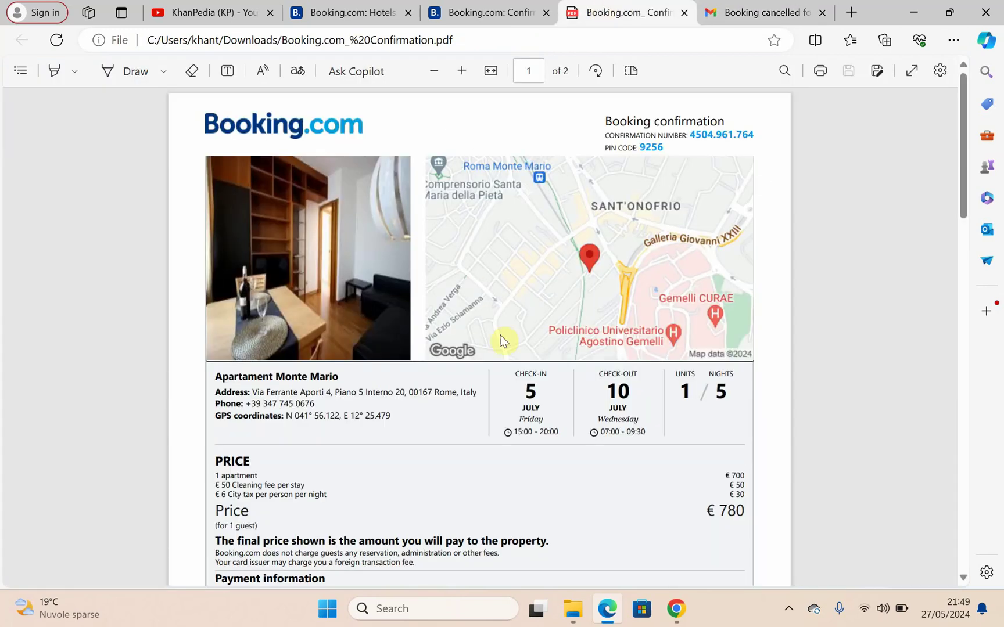
scroll(503, 341, down, 3)
scroll(503, 341, up, 3)
scroll(503, 341, down, 3)
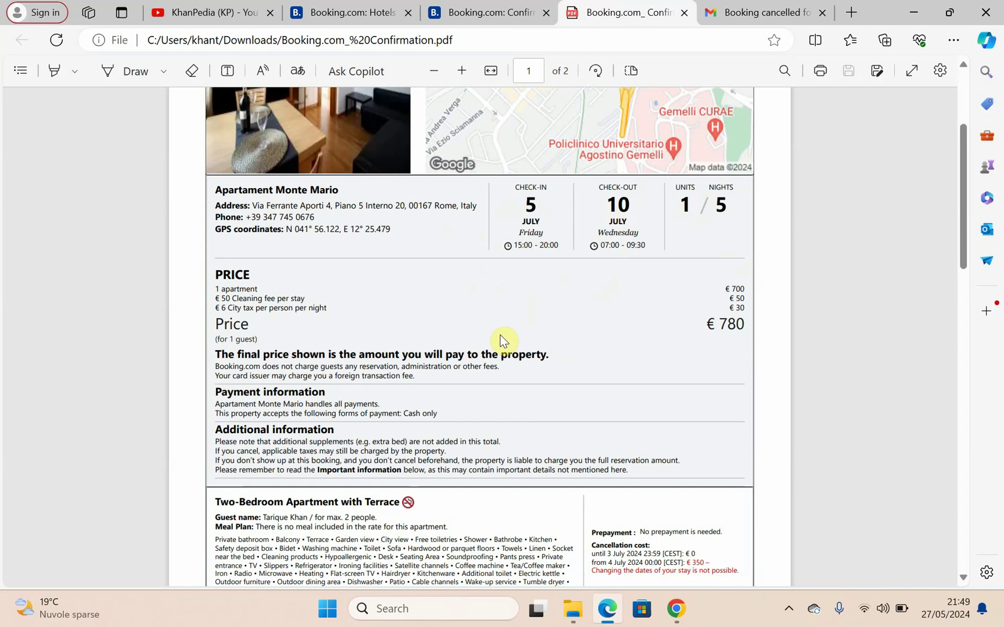
scroll(503, 341, down, 5)
scroll(502, 341, up, 8)
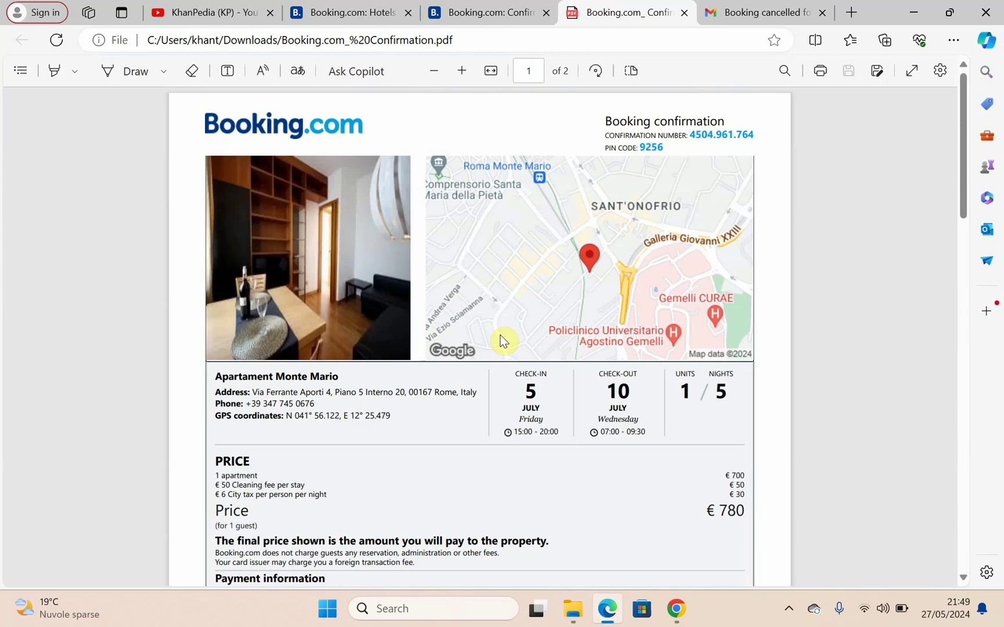